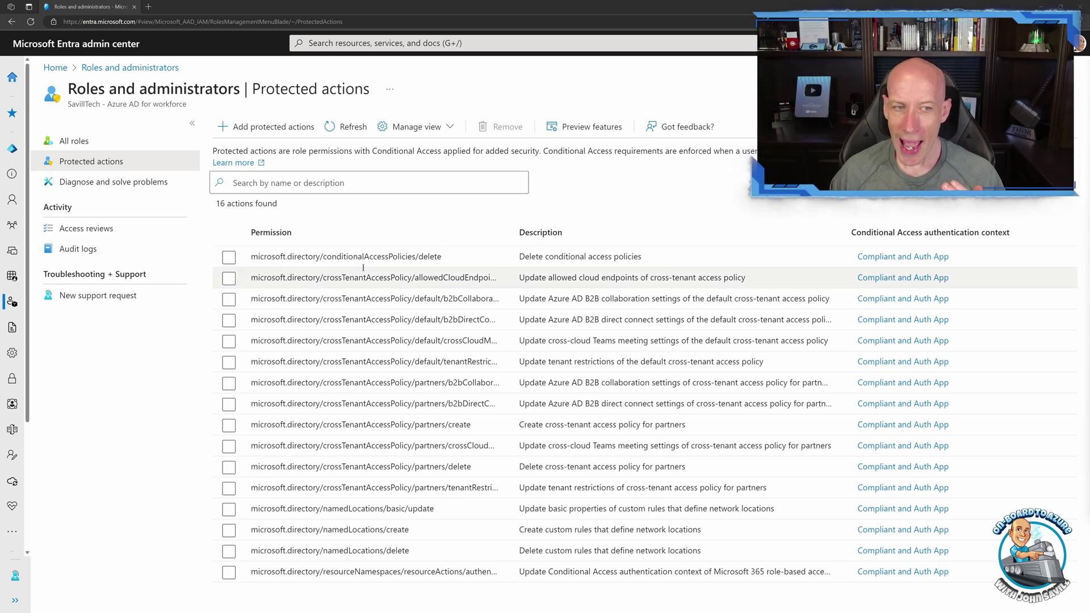
Open the protected actions page under Identity's roles and administrators and show its list at full width
{"action": "left_click", "coordinate": [15, 600]}
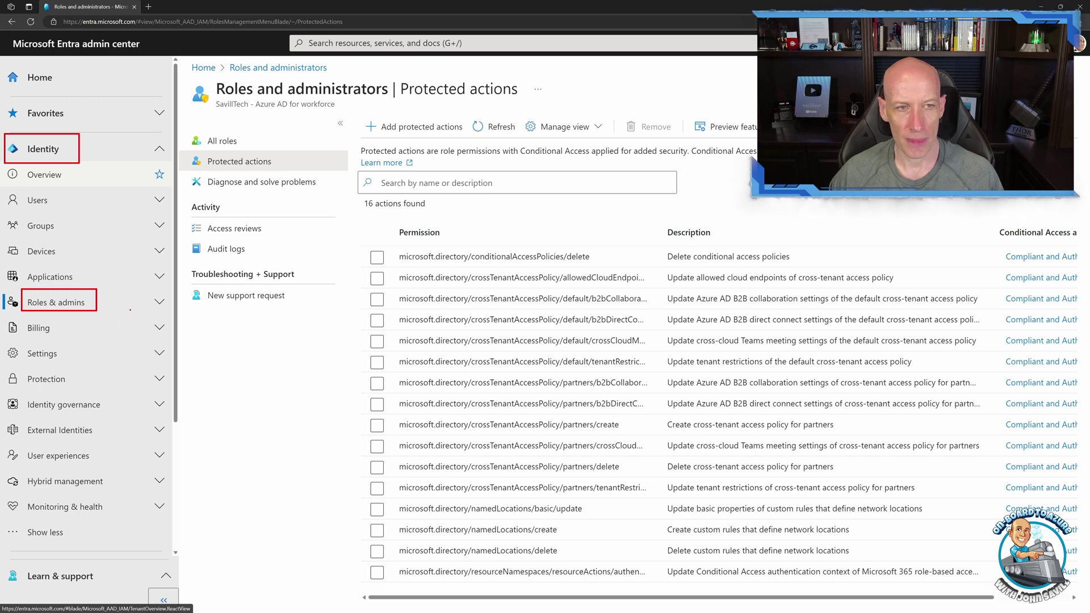
{"action": "left_click", "coordinate": [159, 303]}
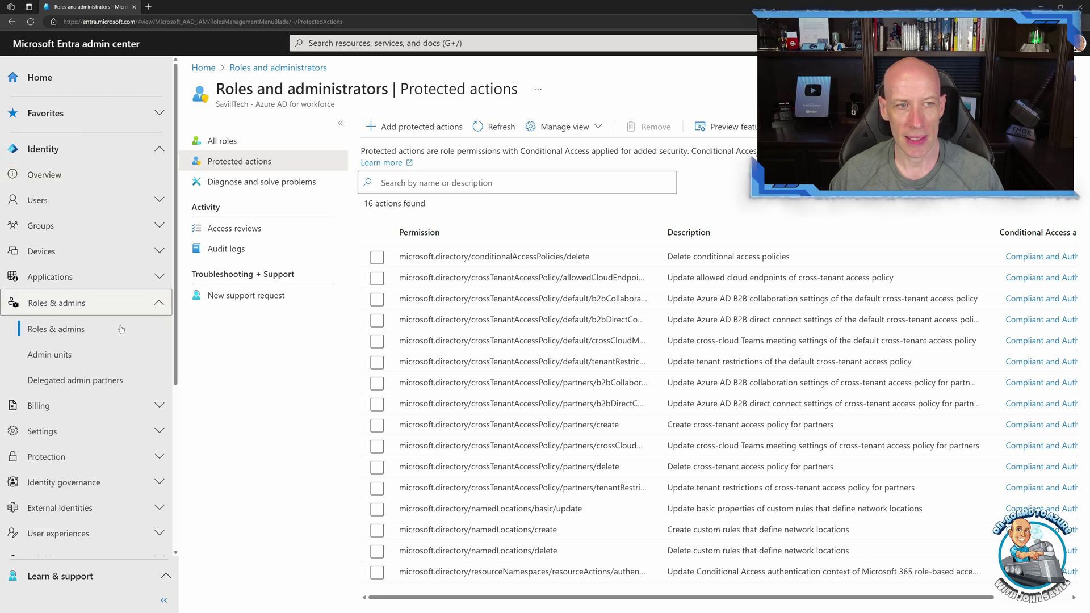
{"action": "left_click", "coordinate": [72, 335]}
{"action": "left_click", "coordinate": [251, 169]}
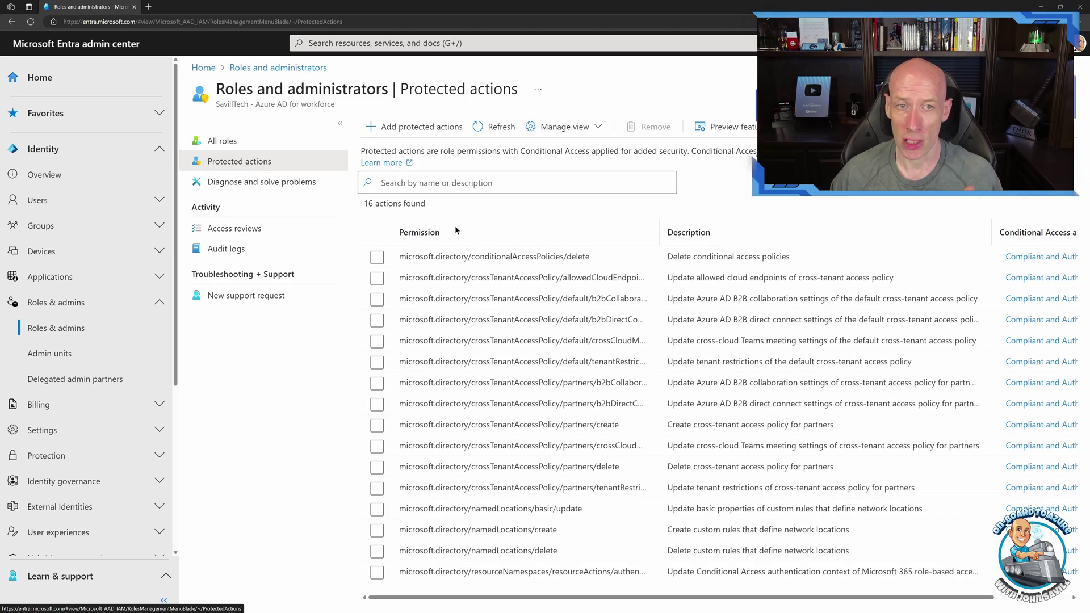
{"action": "left_click", "coordinate": [165, 599]}
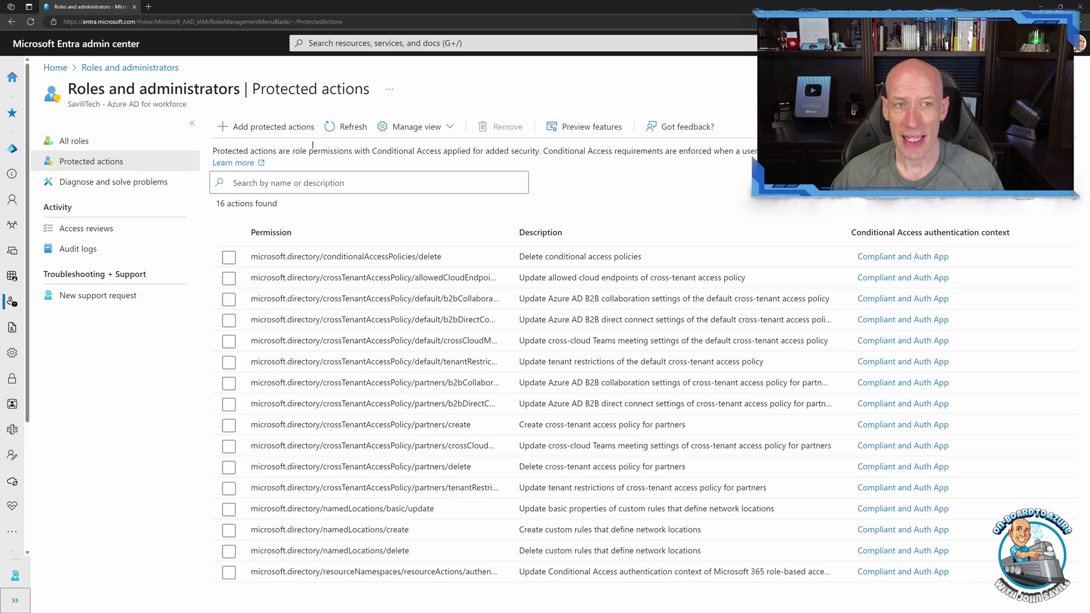
Try to add protected actions, decline the additional access requirement, and review the listed conditional access and cross-tenant permissions
{"action": "left_click", "coordinate": [271, 130]}
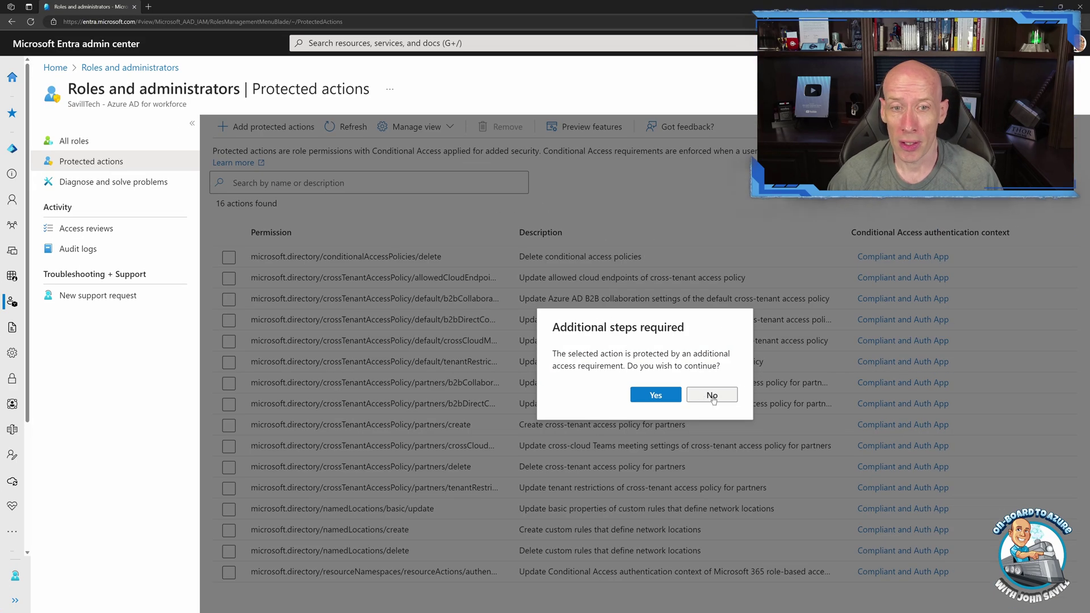
{"action": "left_click", "coordinate": [788, 452]}
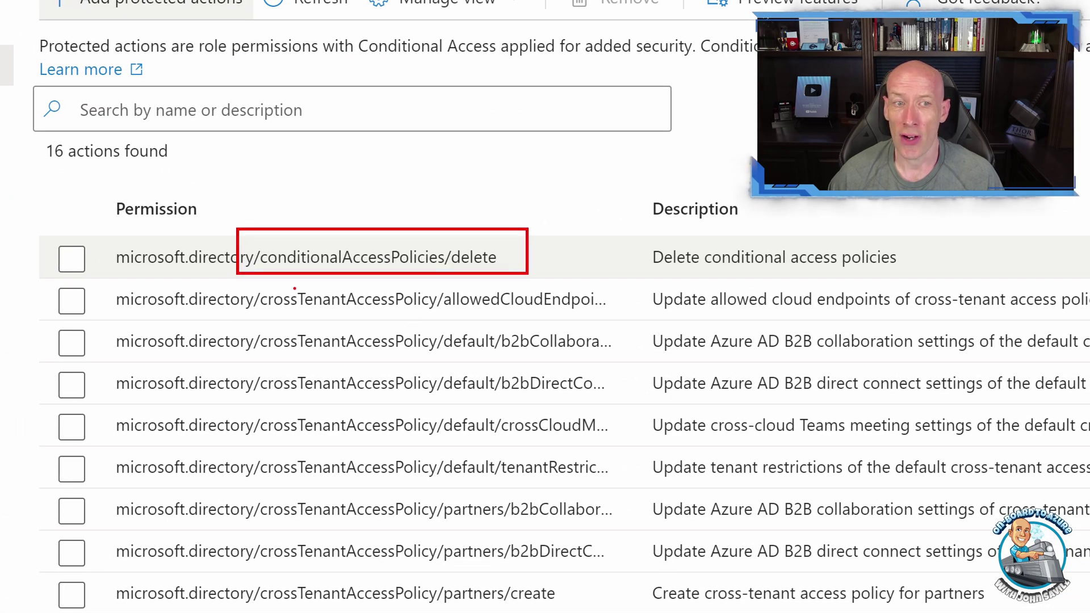
{"action": "left_click_drag", "start_coordinate": [250, 281], "coordinate": [462, 389]}
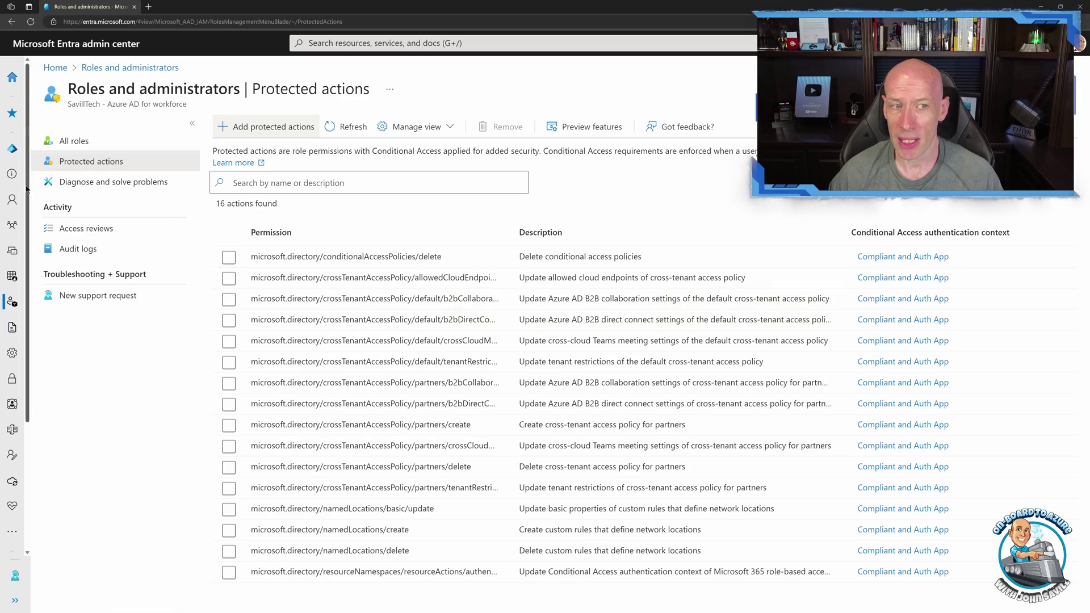
Open the default inbound access settings in the cross-tenant access settings of External Identities
{"action": "left_click", "coordinate": [16, 600]}
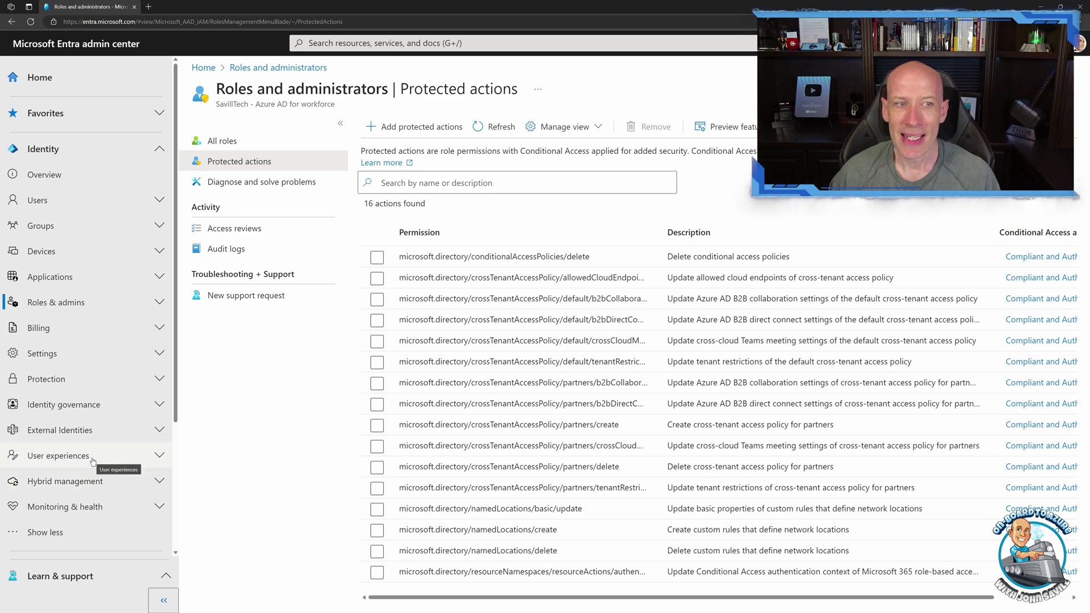
{"action": "left_click", "coordinate": [63, 430]}
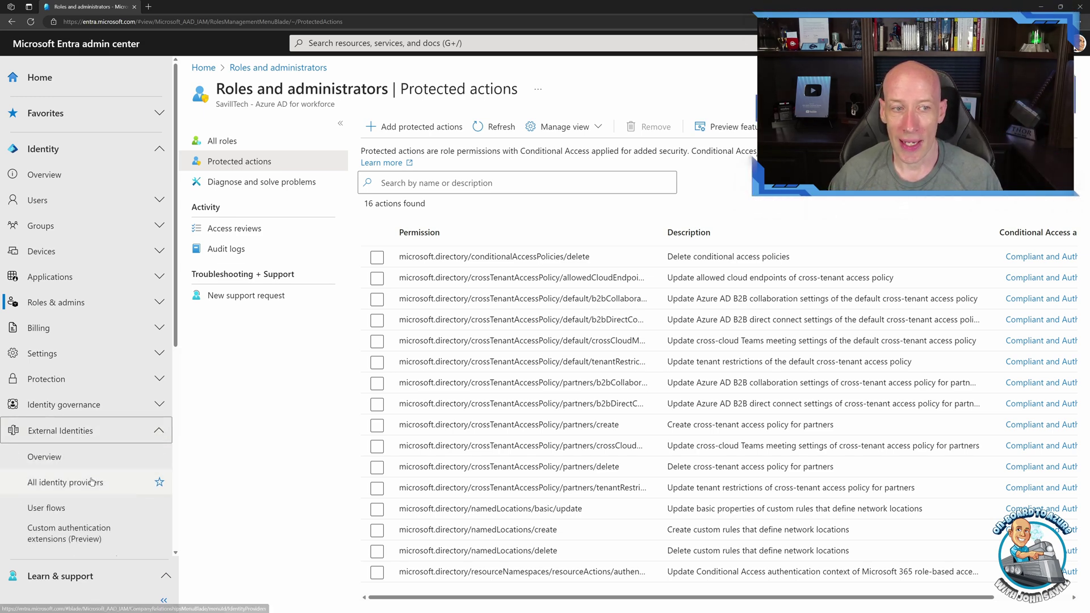
{"action": "scroll", "coordinate": [98, 490], "scroll_direction": "down", "scroll_amount": 2}
{"action": "scroll", "coordinate": [98, 490], "scroll_direction": "down", "scroll_amount": 1}
{"action": "left_click", "coordinate": [79, 408]}
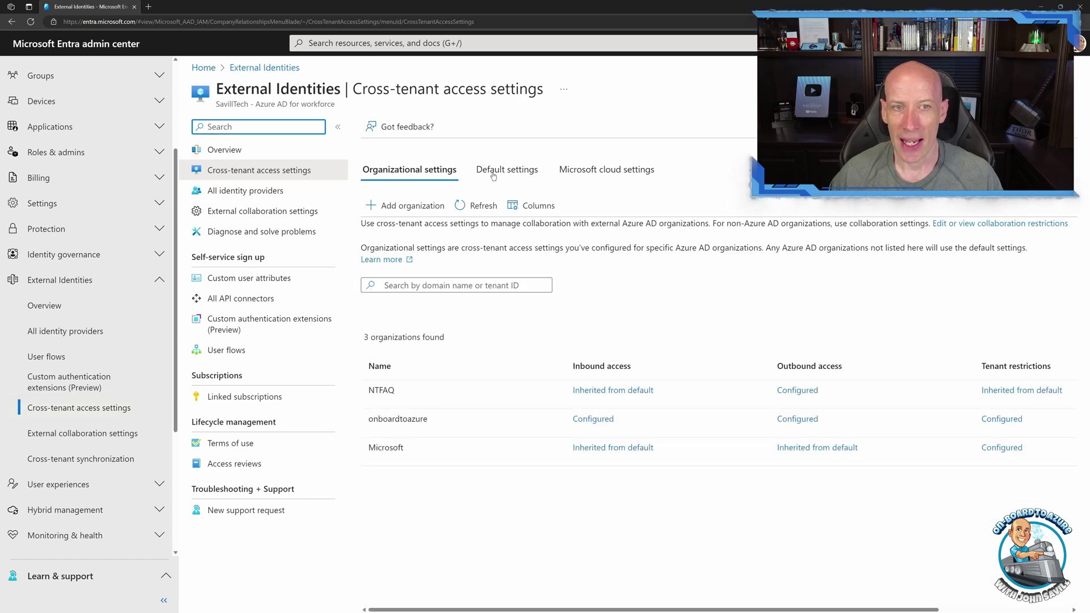
{"action": "left_click", "coordinate": [493, 176]}
{"action": "left_click", "coordinate": [408, 286]}
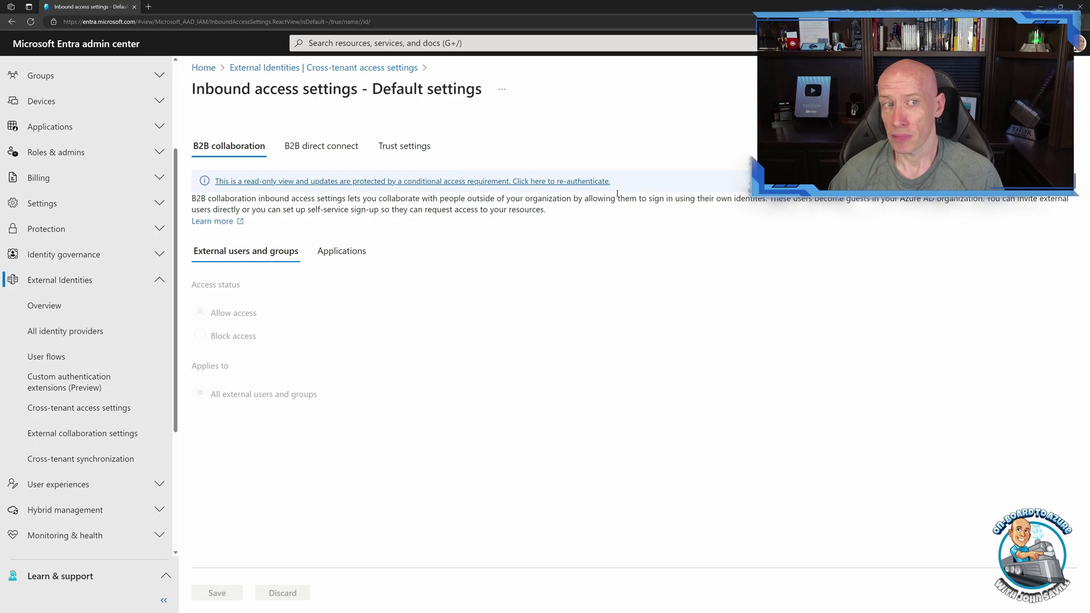
Open the GeneralToU Conditional Access policy and try to delete it
{"action": "scroll", "coordinate": [163, 320], "scroll_direction": "down", "scroll_amount": 4}
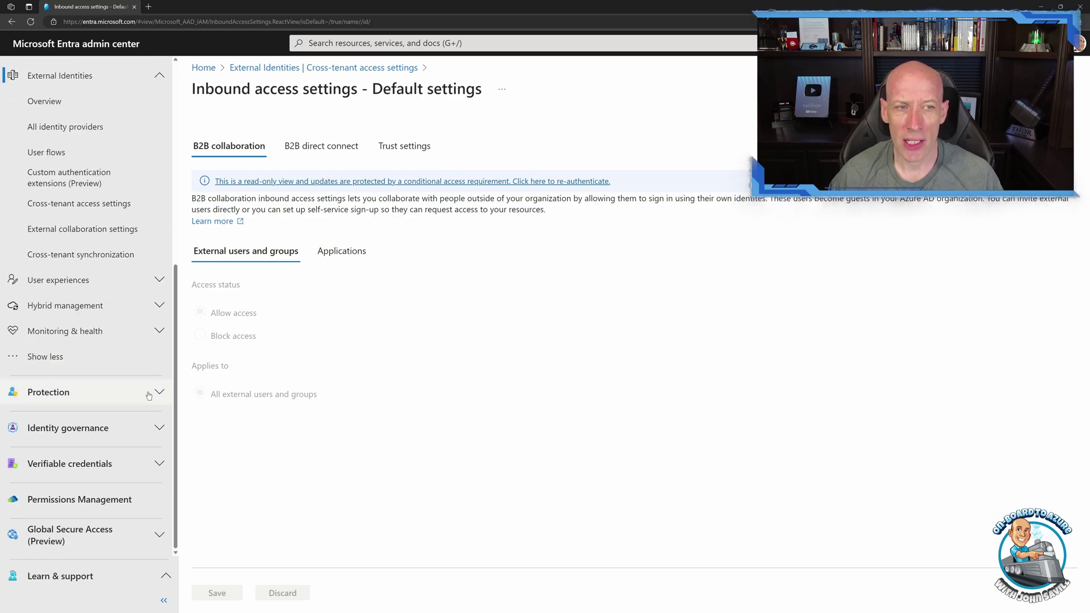
{"action": "left_click", "coordinate": [144, 392]}
{"action": "left_click", "coordinate": [61, 188]}
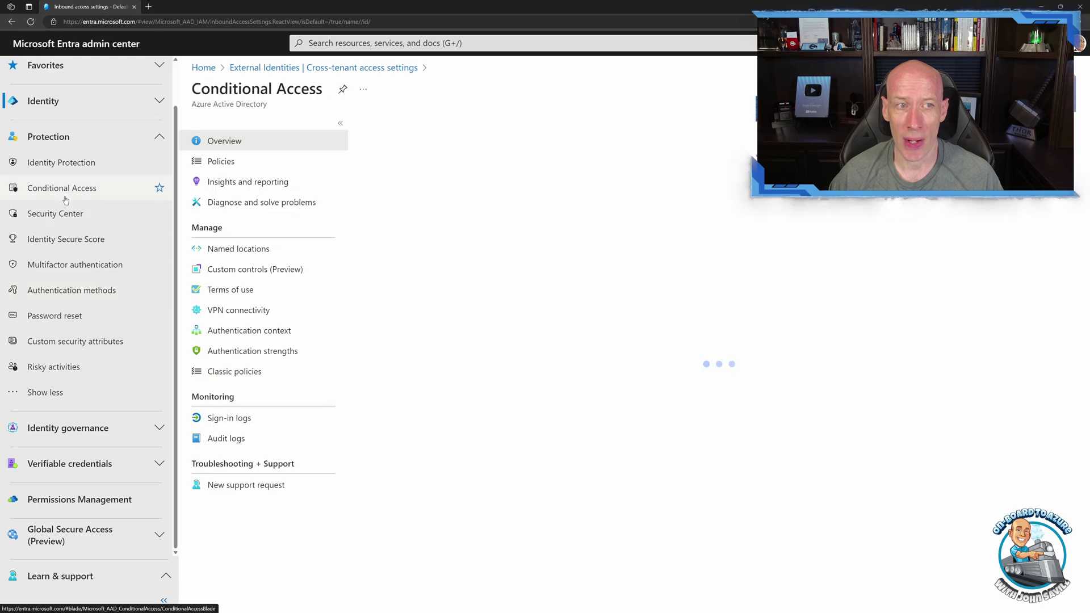
{"action": "left_click", "coordinate": [219, 163]}
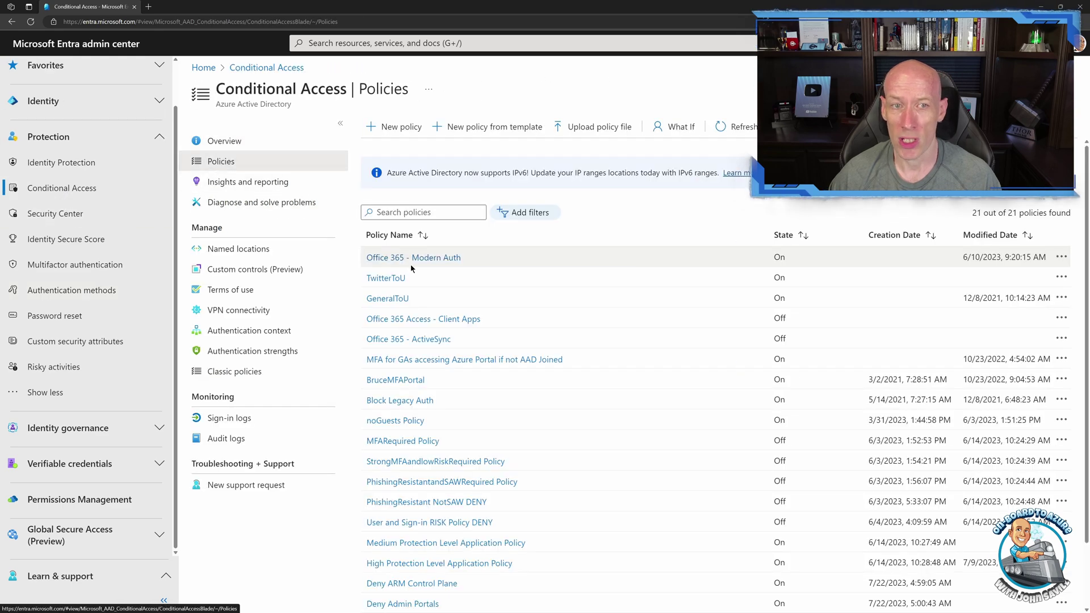
{"action": "left_click", "coordinate": [393, 299]}
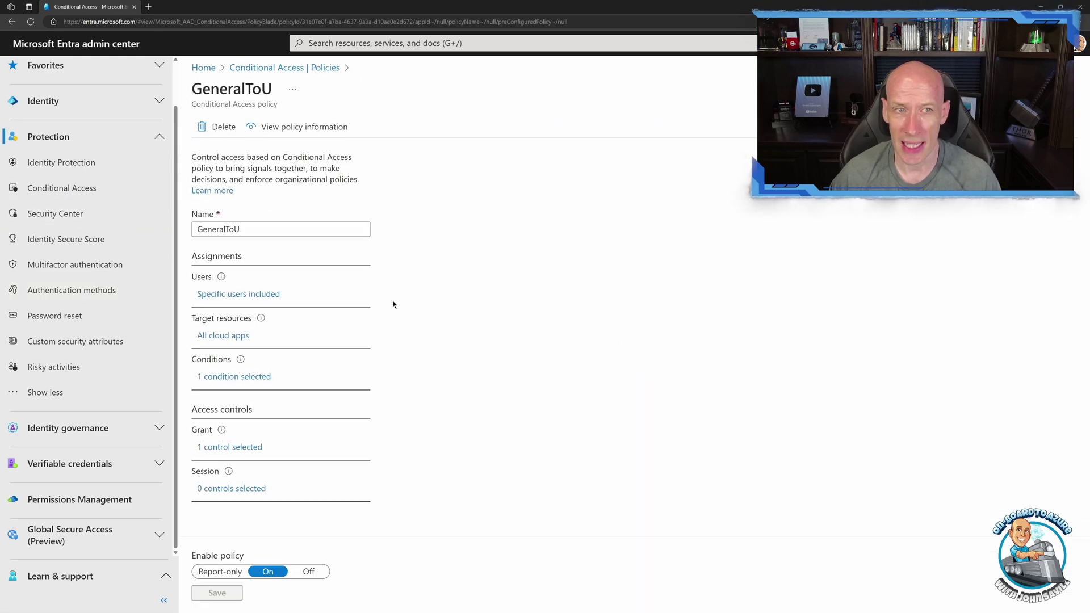
{"action": "left_click", "coordinate": [224, 127]}
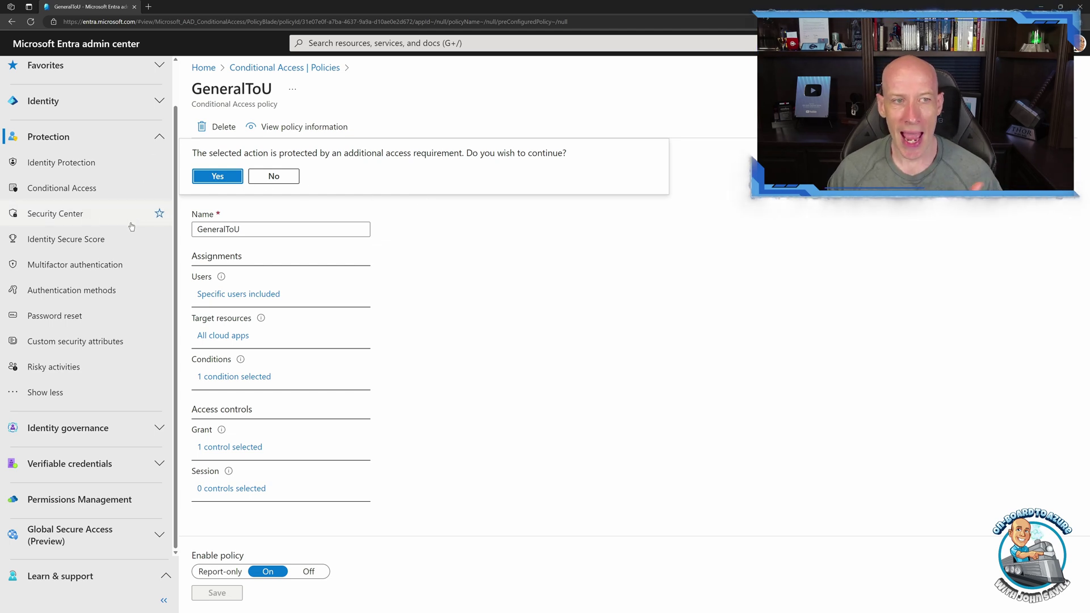
Return to the protected actions page, start adding protected actions, and accept the additional access requirement
{"action": "scroll", "coordinate": [106, 182], "scroll_direction": "up", "scroll_amount": 1}
{"action": "left_click", "coordinate": [74, 158]}
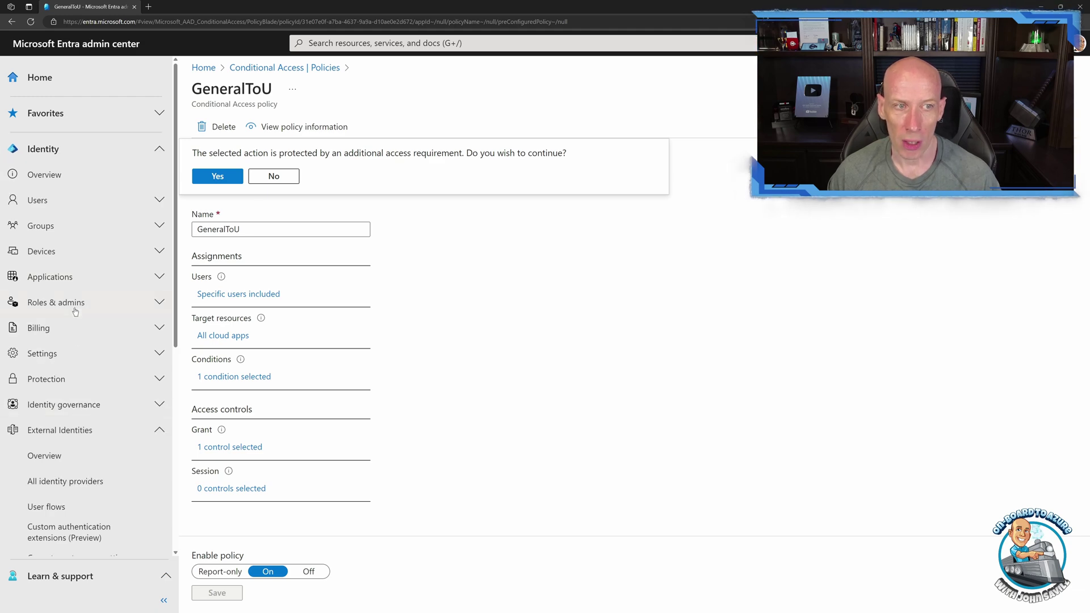
{"action": "left_click", "coordinate": [77, 303]}
{"action": "left_click", "coordinate": [75, 339]}
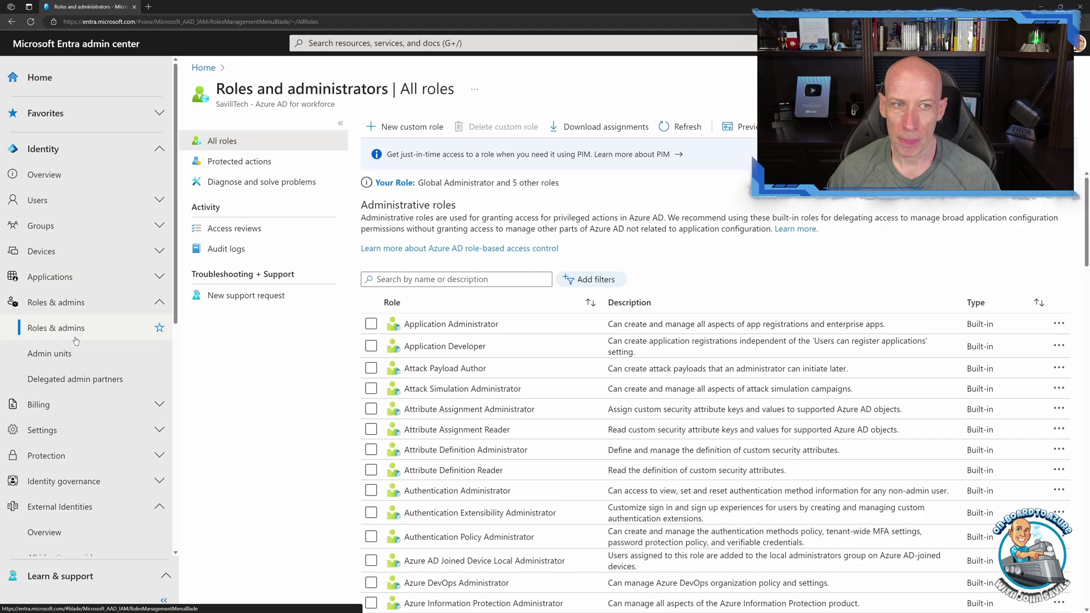
{"action": "left_click", "coordinate": [239, 161]}
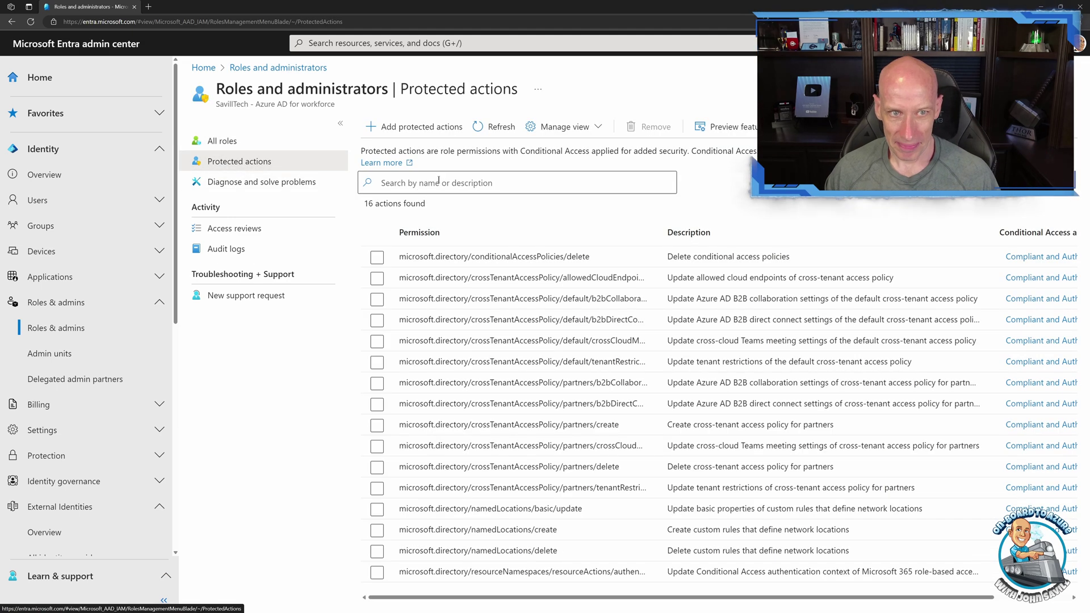
{"action": "left_click", "coordinate": [424, 128]}
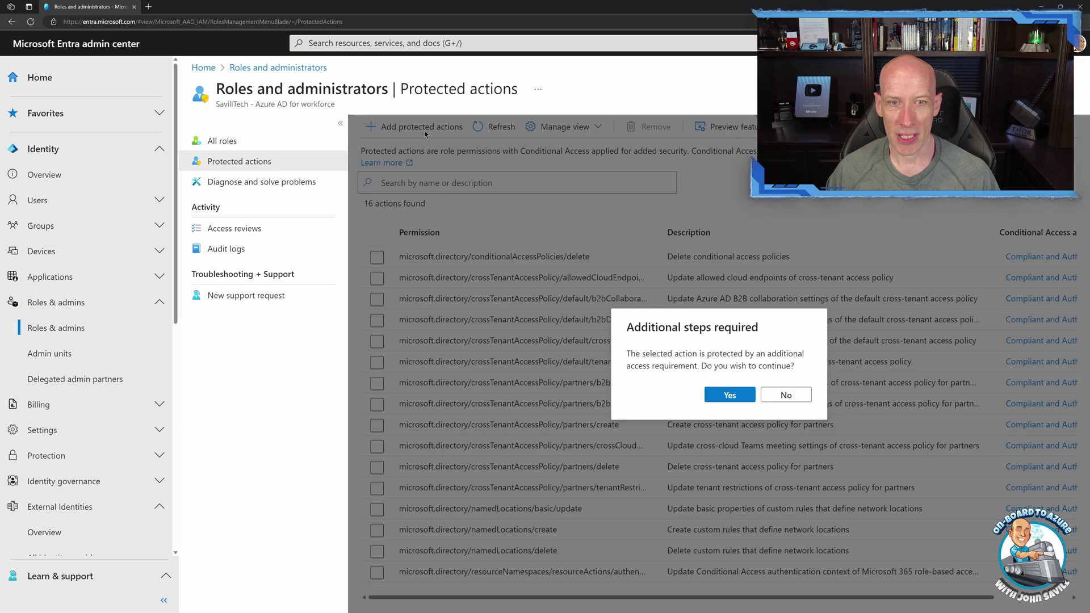
{"action": "left_click", "coordinate": [732, 396]}
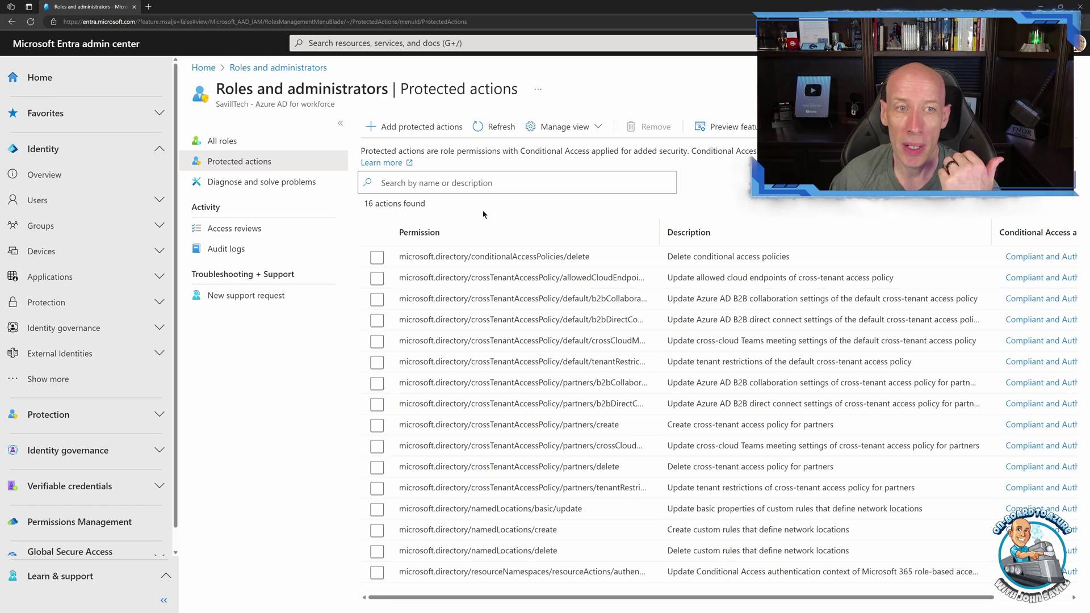
Start a protected action with the Compliant and Auth App authentication context, view the selectable permissions, and discard it without saving
{"action": "left_click", "coordinate": [421, 126]}
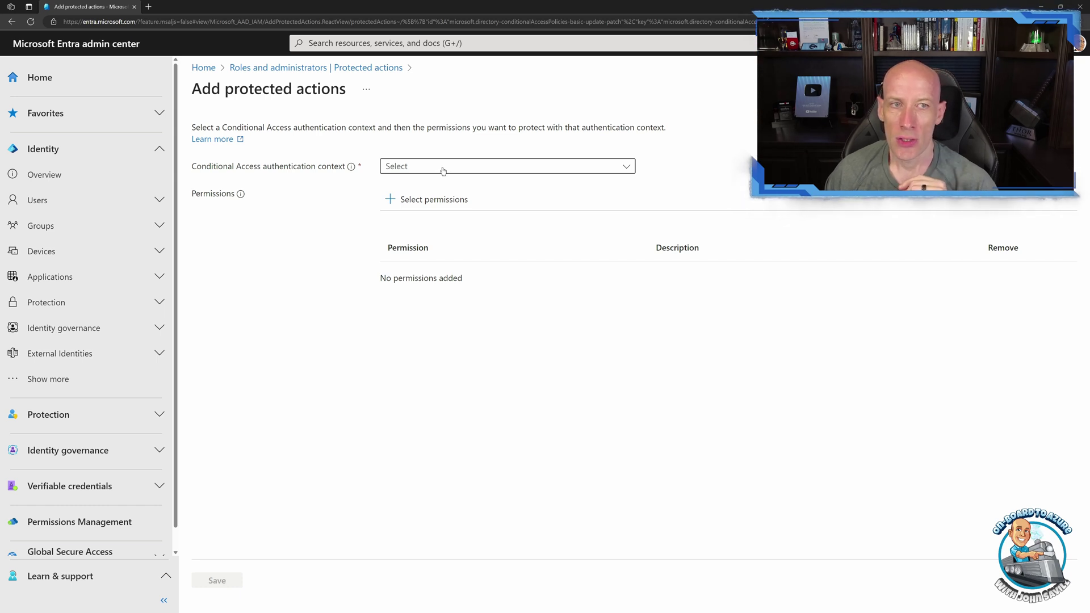
{"action": "left_click", "coordinate": [444, 171]}
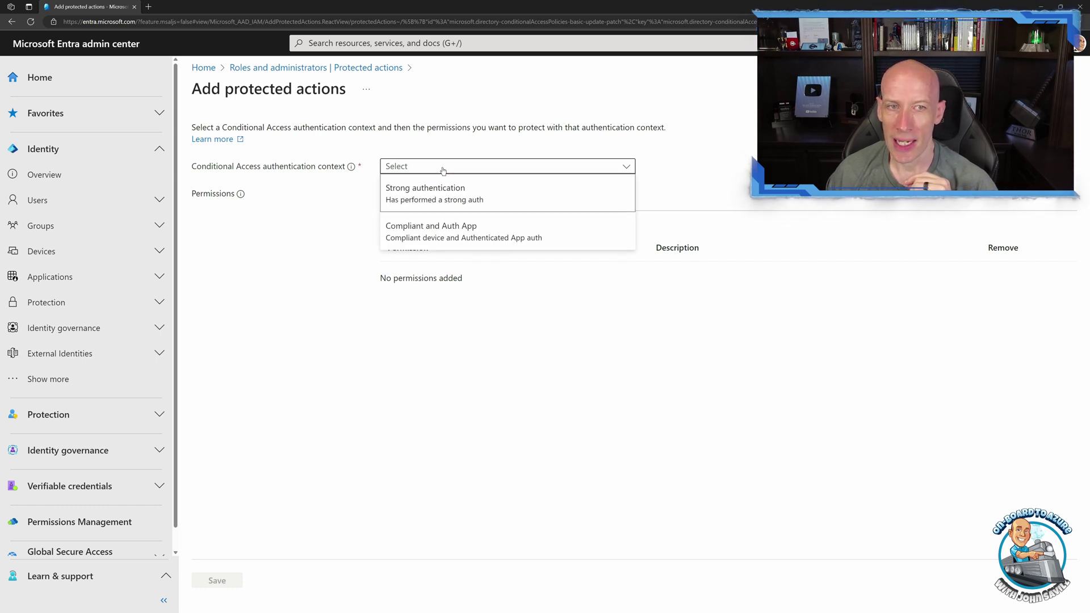
{"action": "left_click", "coordinate": [446, 236]}
{"action": "left_click", "coordinate": [419, 206]}
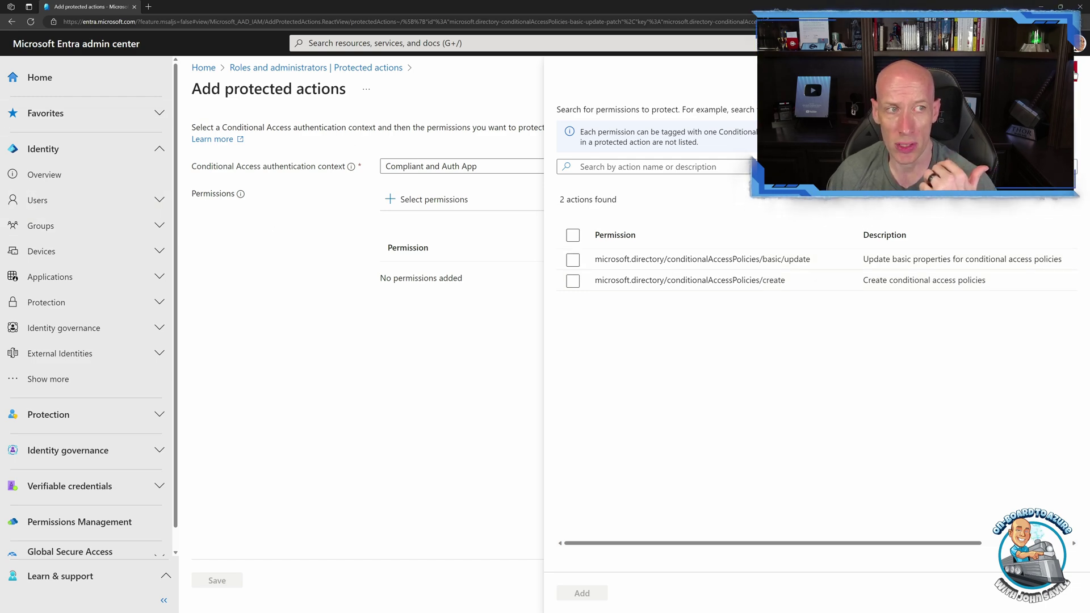
{"action": "left_click", "coordinate": [1075, 73]}
{"action": "left_click", "coordinate": [1075, 73]}
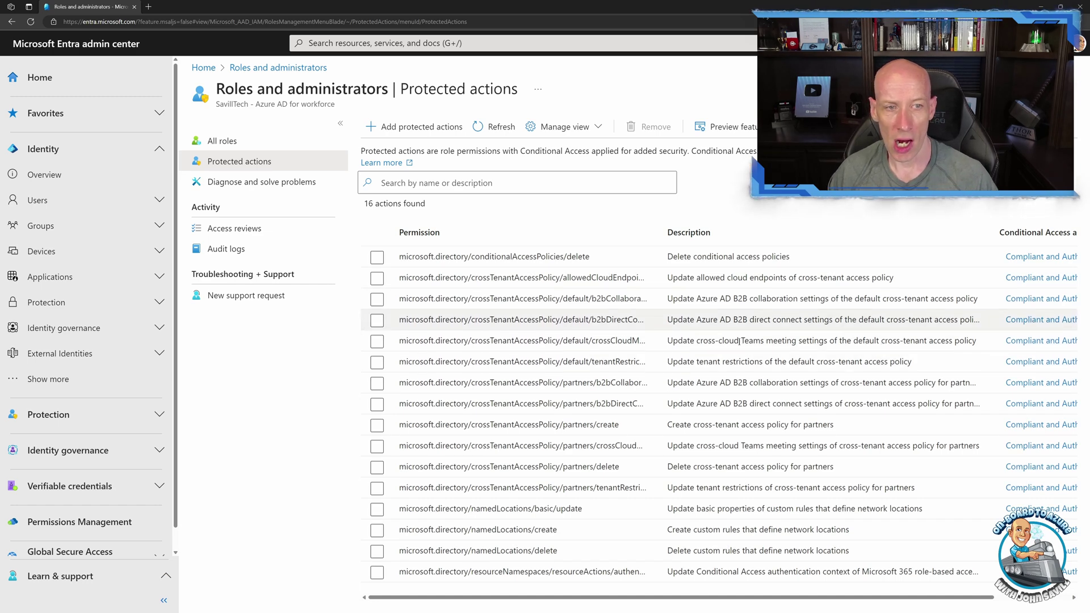
{"action": "left_click", "coordinate": [163, 600]}
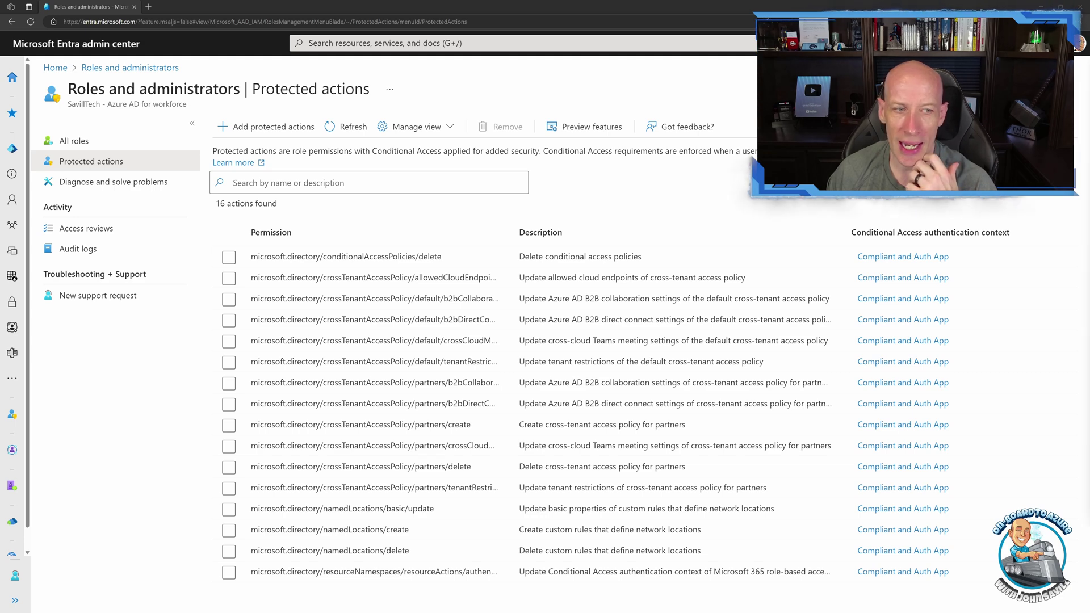
Reopen the GeneralToU Conditional Access policy, start deleting it, and decline the deletion
{"action": "left_click", "coordinate": [15, 601]}
{"action": "left_click", "coordinate": [97, 428]}
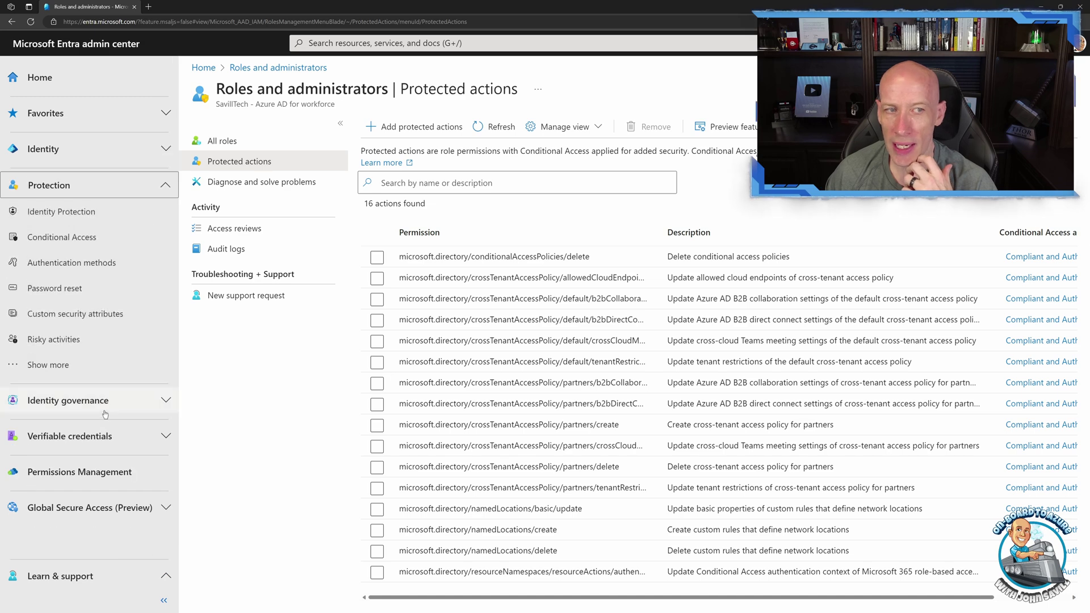
{"action": "left_click", "coordinate": [66, 243]}
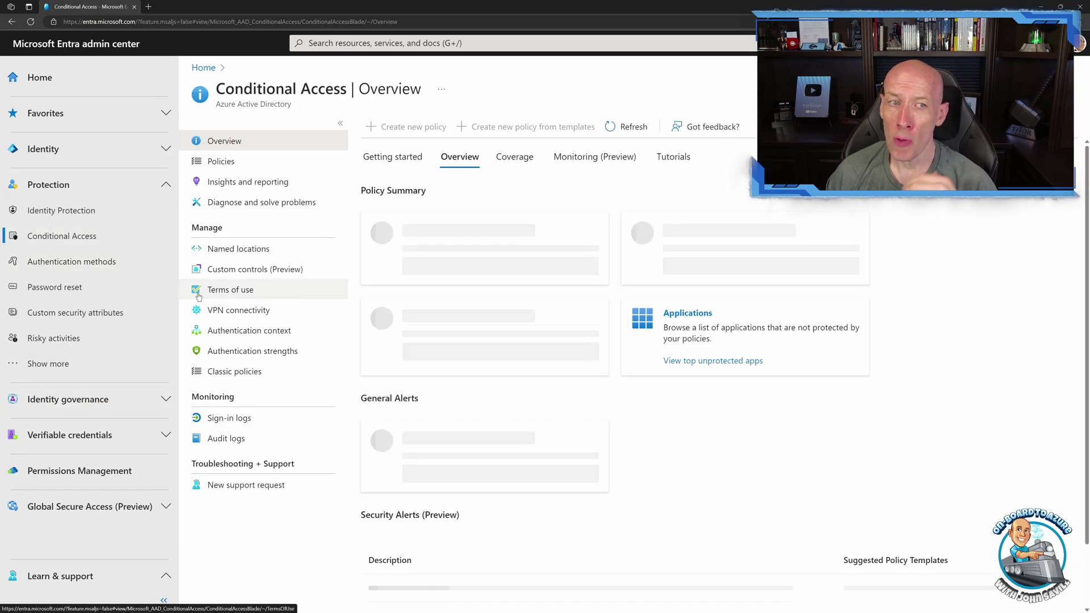
{"action": "left_click", "coordinate": [233, 163]}
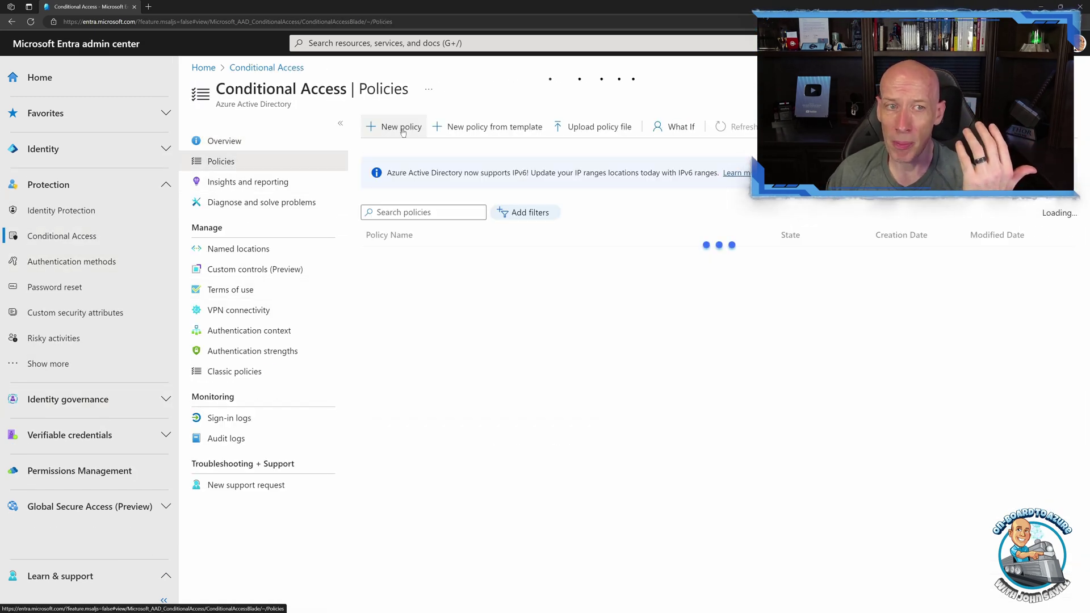
{"action": "left_click", "coordinate": [397, 299]}
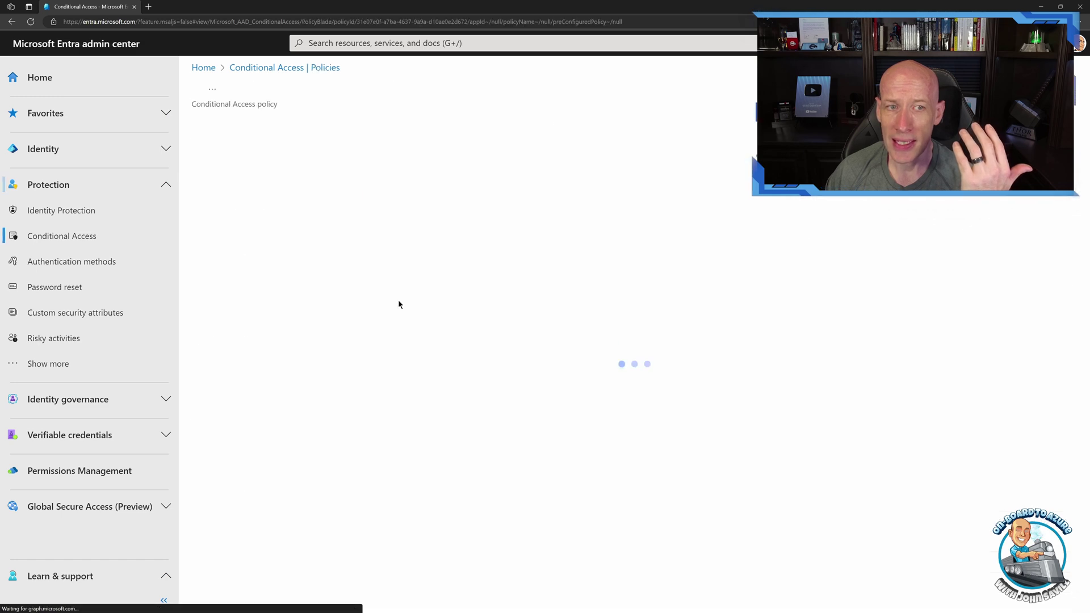
{"action": "left_click", "coordinate": [220, 129]}
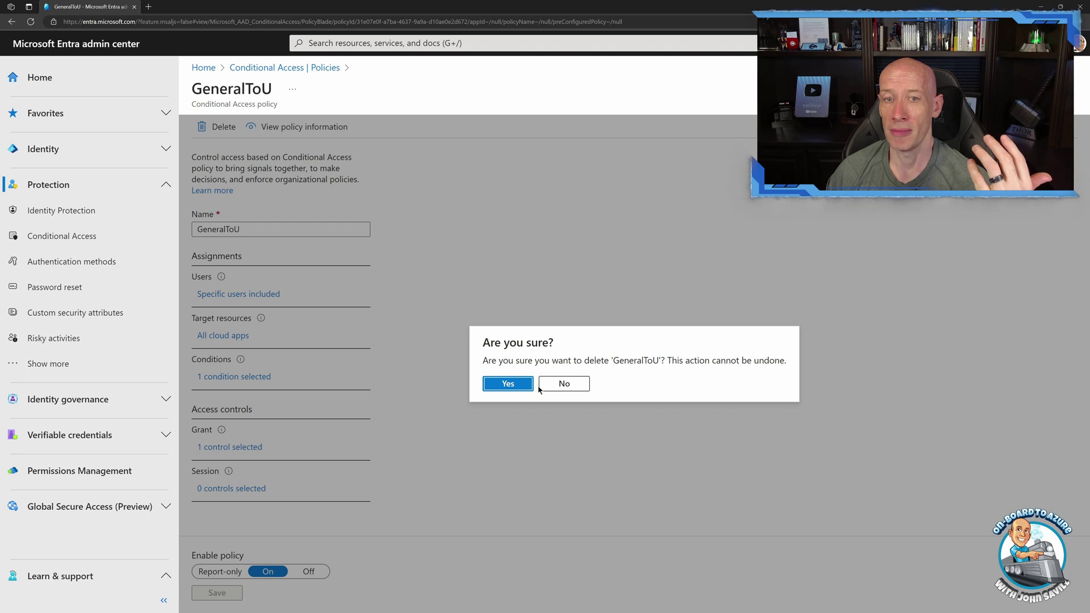
{"action": "left_click", "coordinate": [564, 388]}
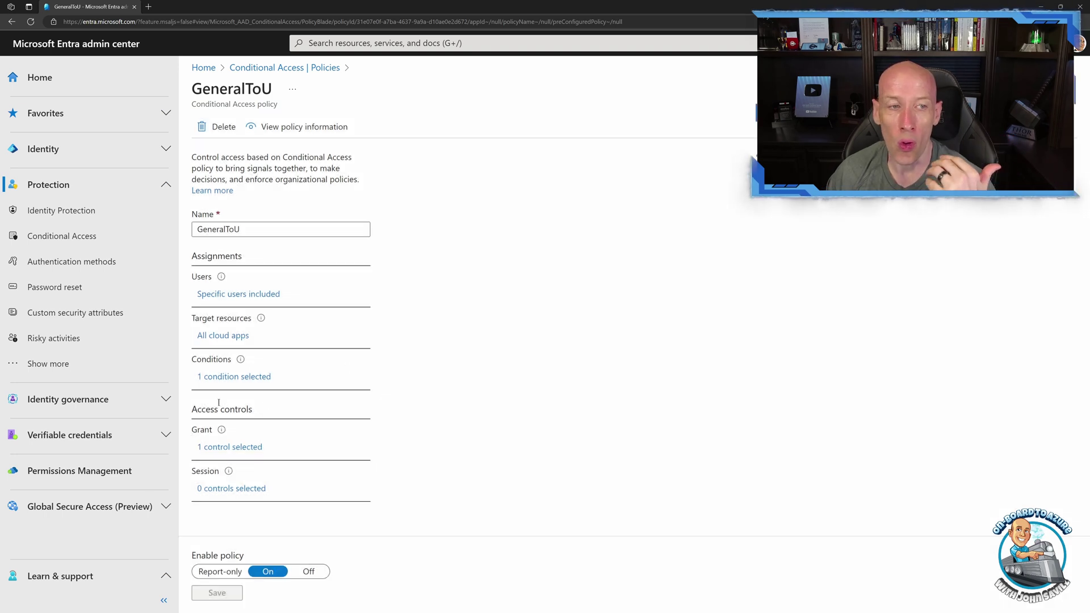
Open the default inbound access settings within the External Identities cross-tenant access settings
{"action": "left_click", "coordinate": [75, 153]}
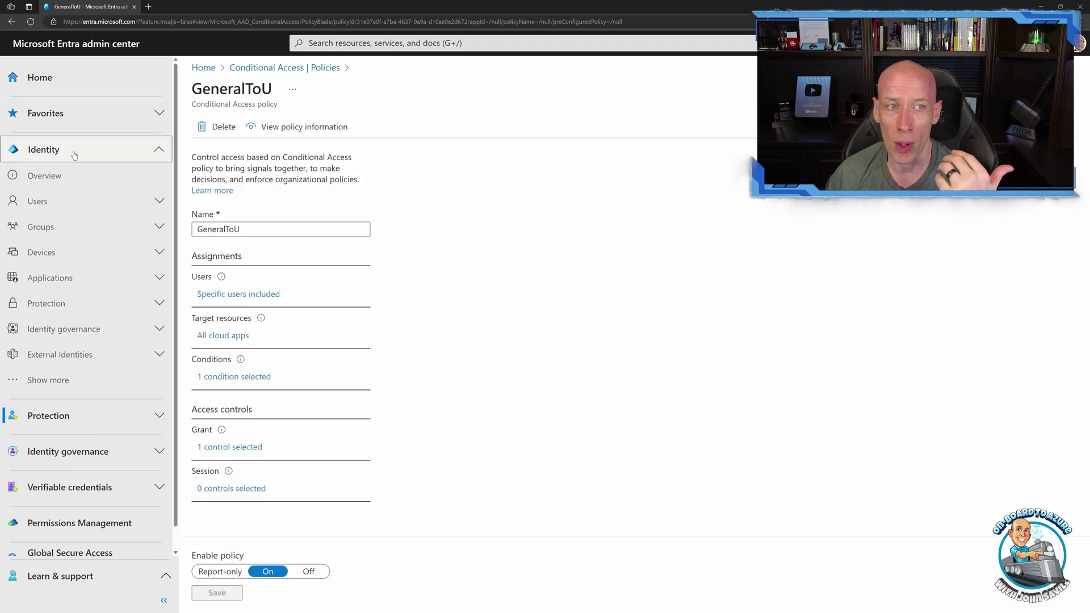
{"action": "left_click", "coordinate": [47, 380]}
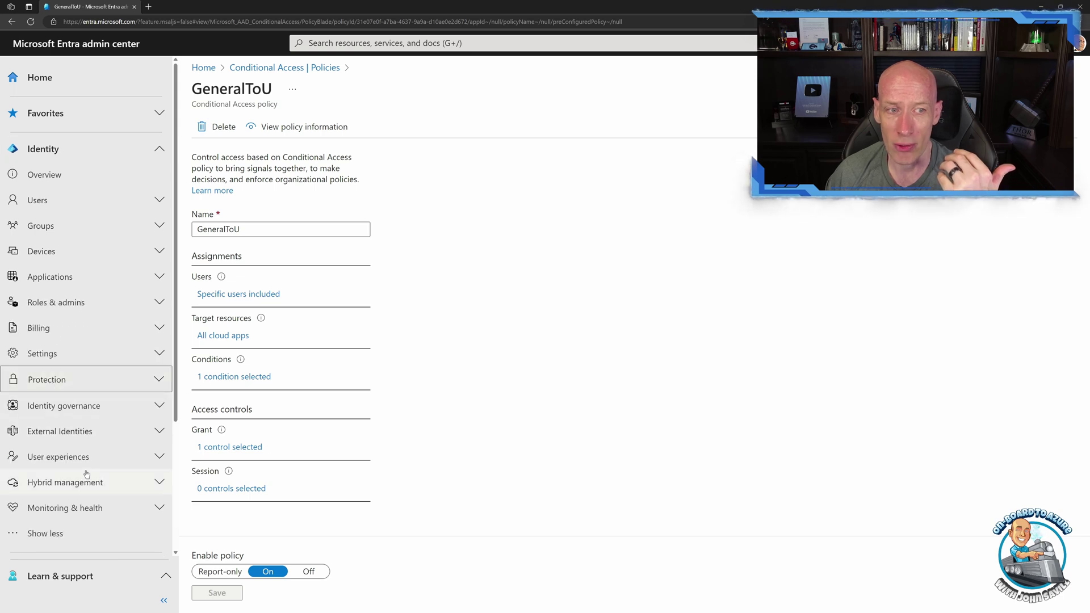
{"action": "left_click", "coordinate": [85, 432]}
{"action": "scroll", "coordinate": [108, 443], "scroll_direction": "down", "scroll_amount": 5}
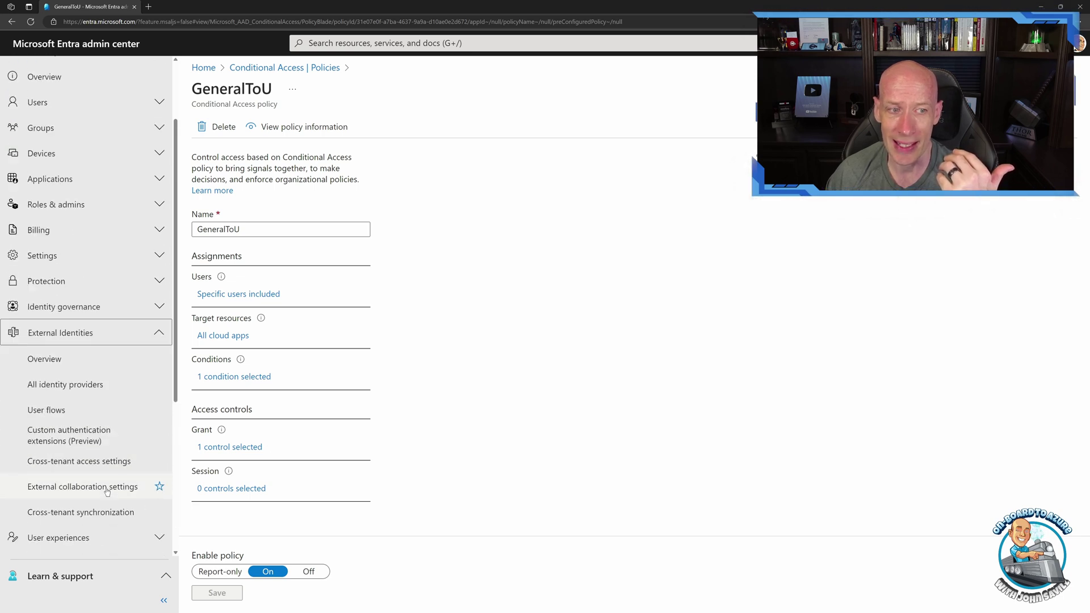
{"action": "left_click", "coordinate": [99, 260]}
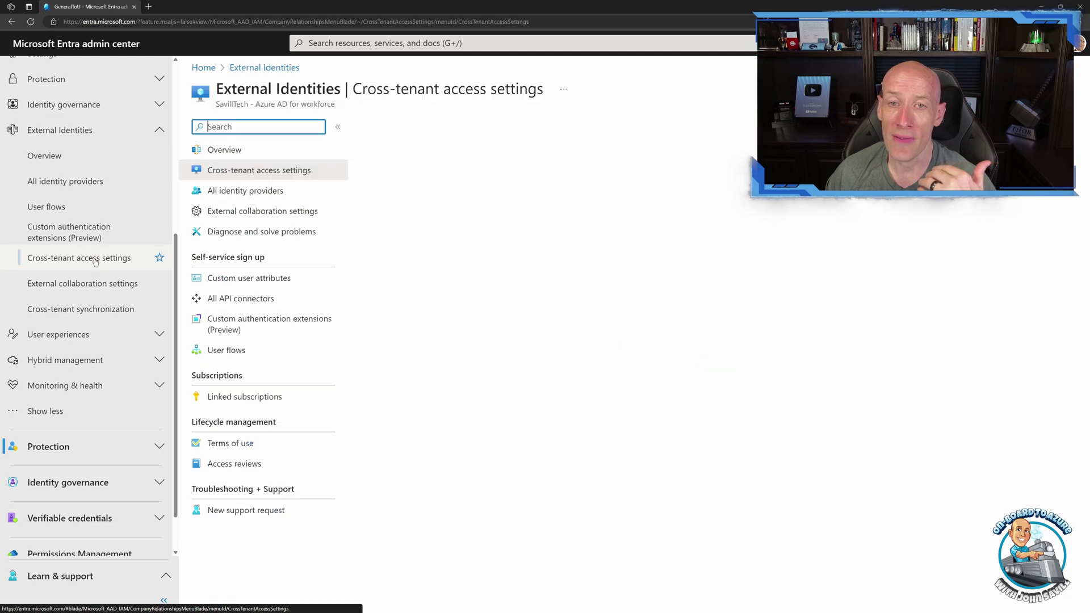
{"action": "left_click", "coordinate": [507, 169]}
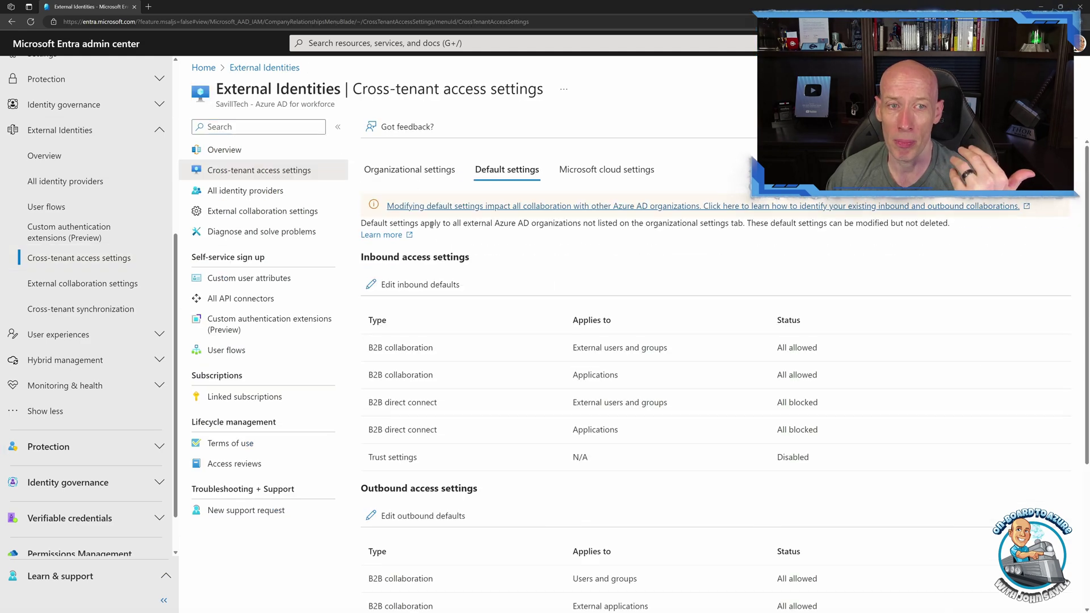
{"action": "left_click", "coordinate": [413, 281]}
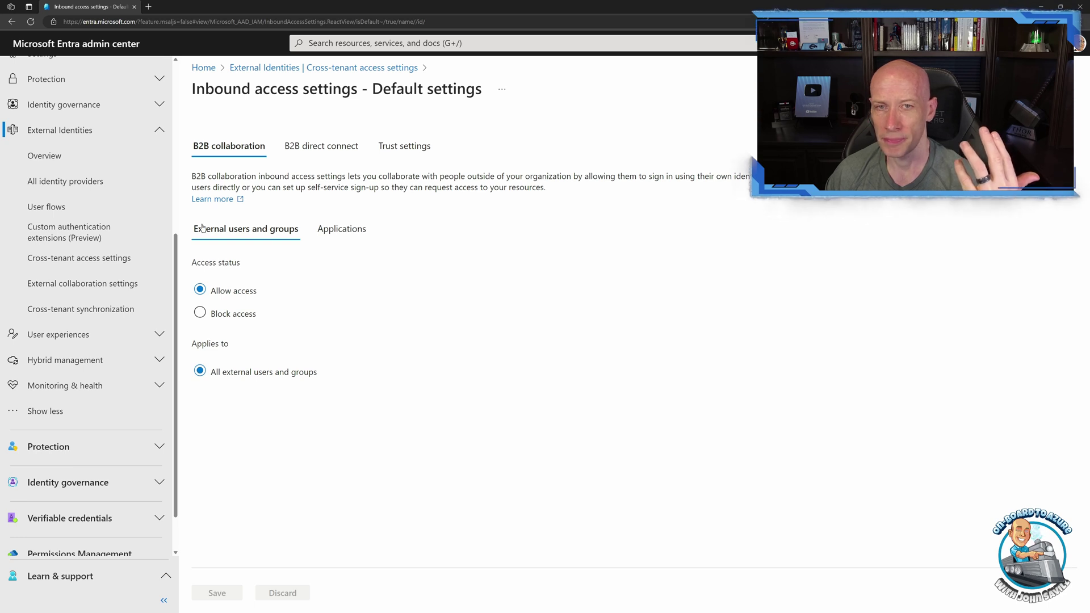
View the Conditional Access authentication contexts, open the form for adding a new one, and close it without saving
{"action": "left_click", "coordinate": [159, 446]}
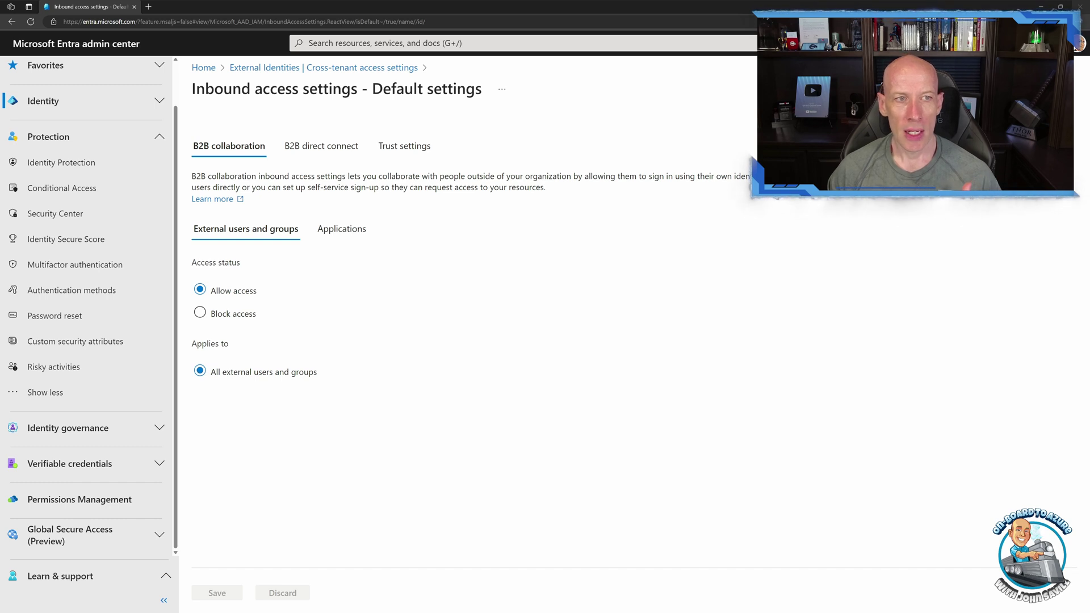
{"action": "left_click", "coordinate": [75, 190]}
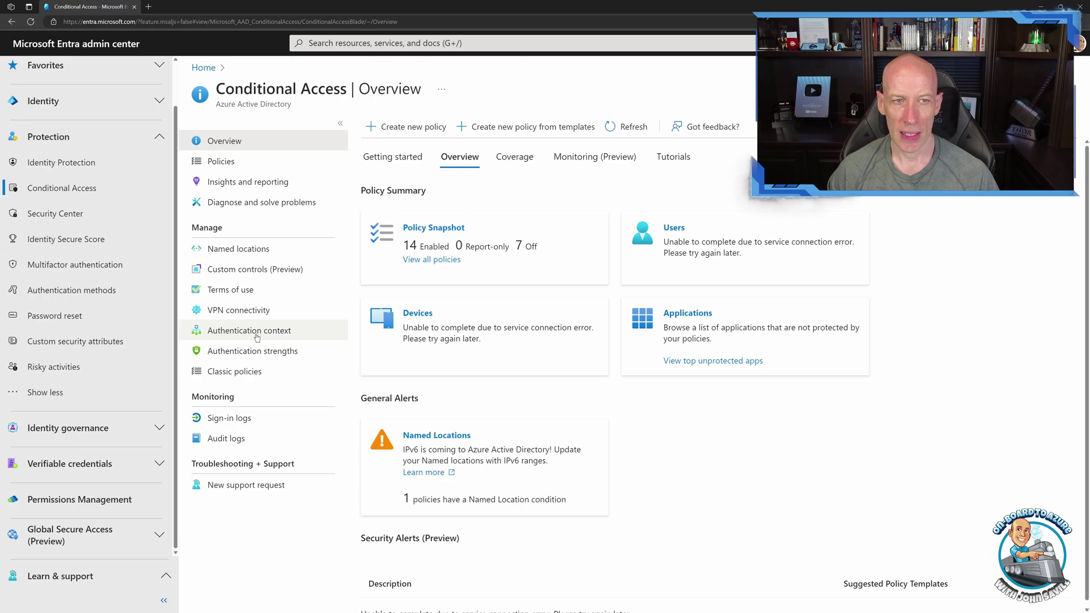
{"action": "left_click", "coordinate": [257, 338]}
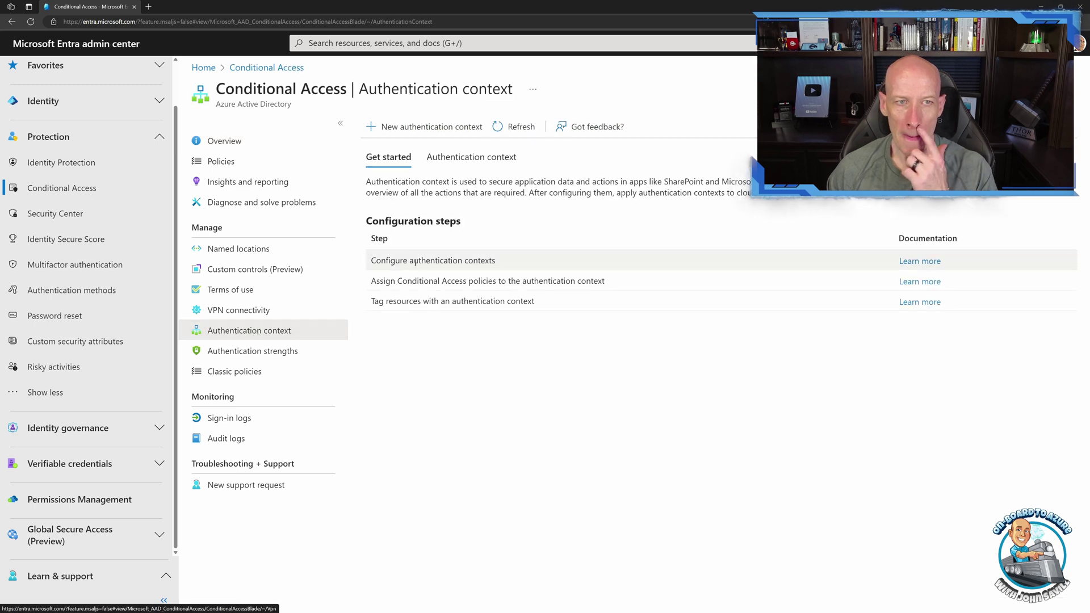
{"action": "left_click", "coordinate": [469, 157]}
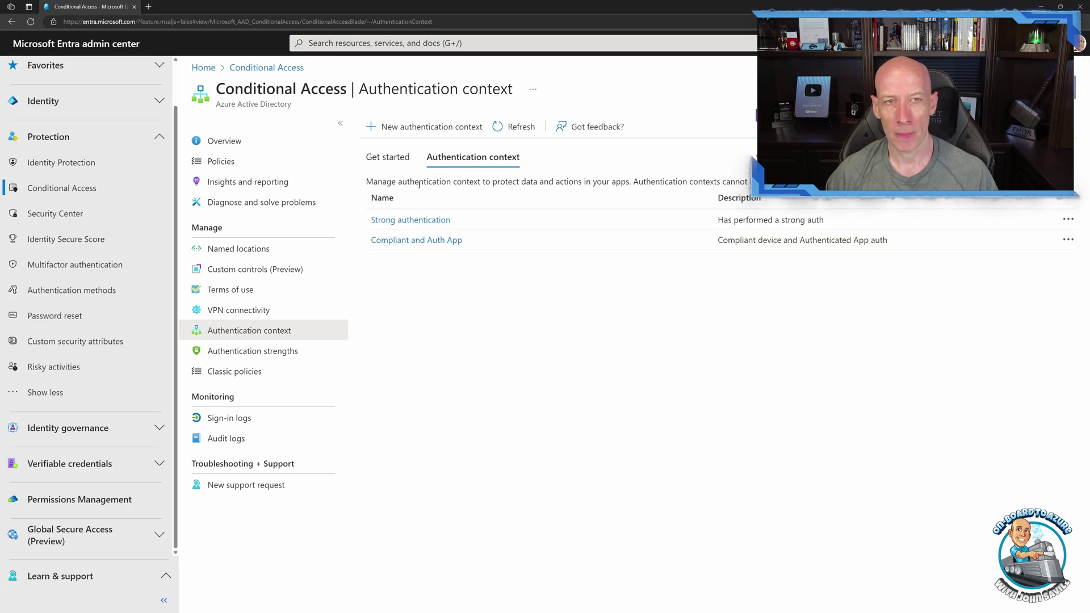
{"action": "left_click", "coordinate": [423, 127]}
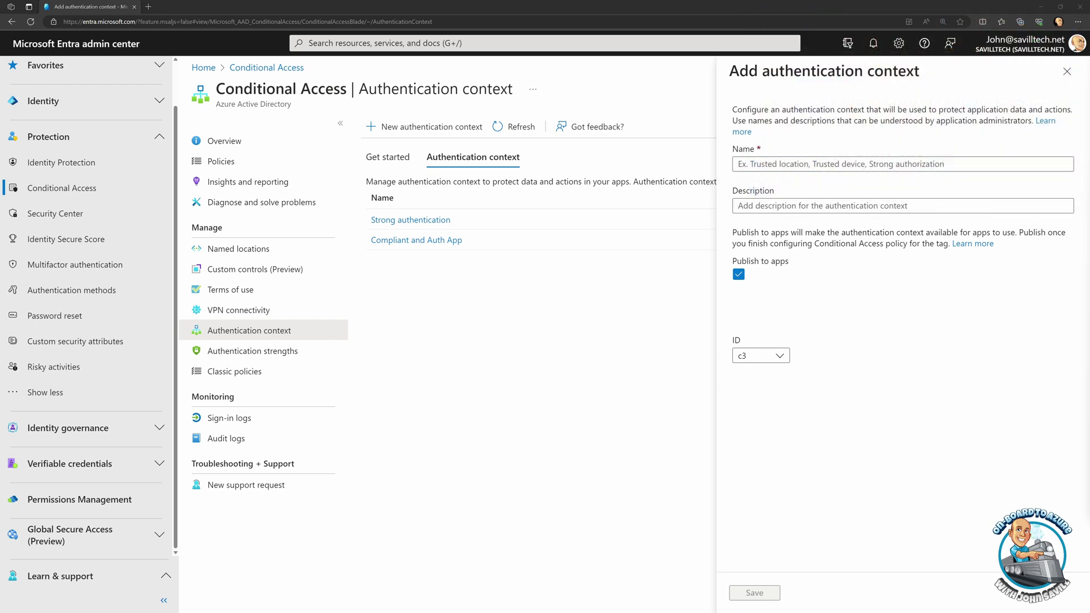
{"action": "left_click", "coordinate": [831, 164]}
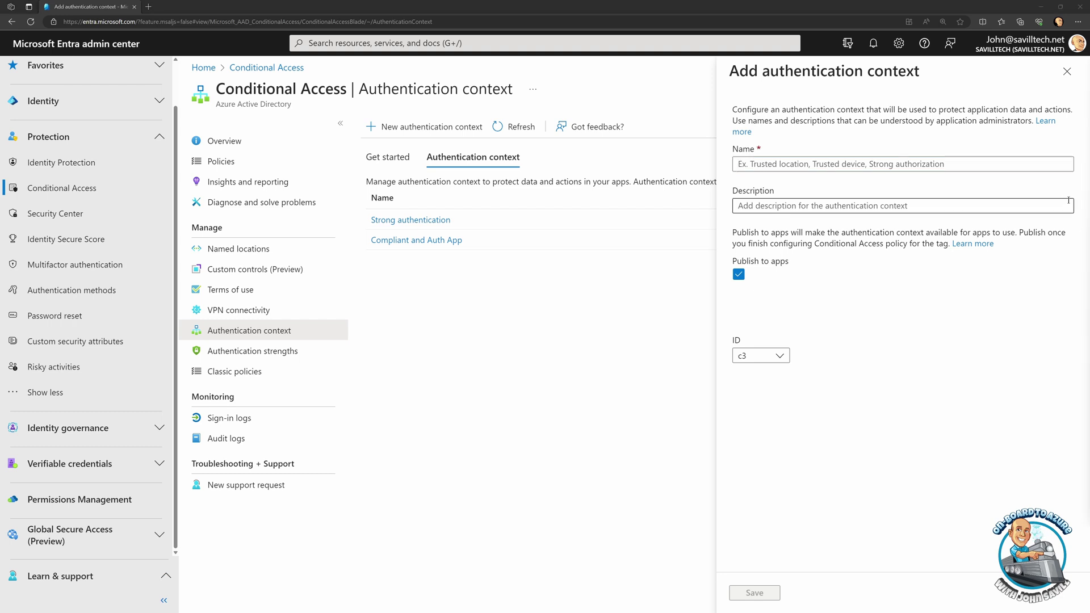
{"action": "left_click", "coordinate": [1068, 72]}
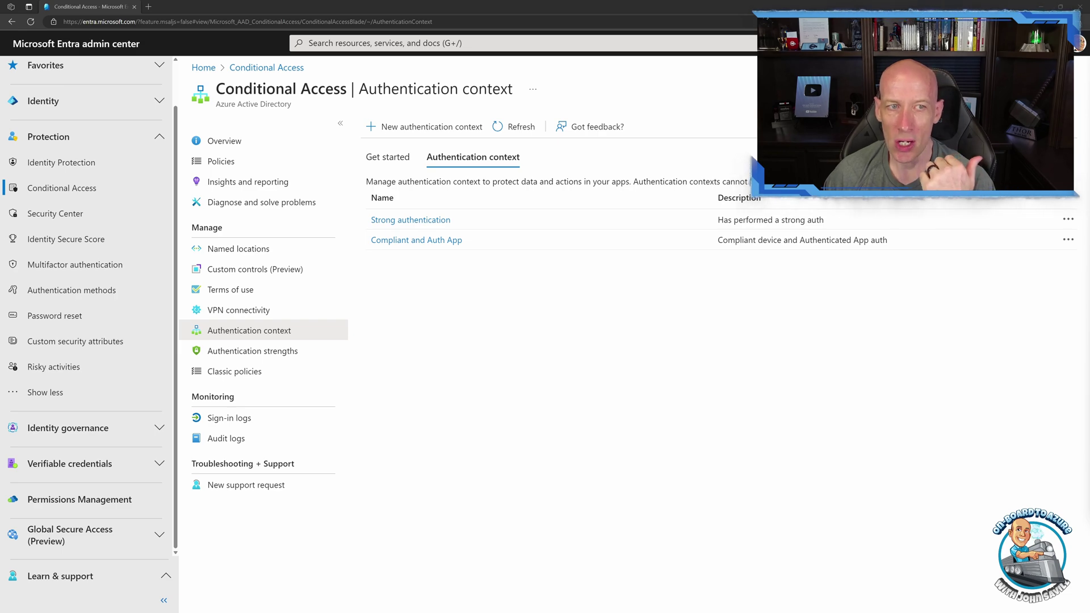
Start a new Conditional Access policy and target it at the Compliant and Auth App authentication context
{"action": "left_click", "coordinate": [244, 163]}
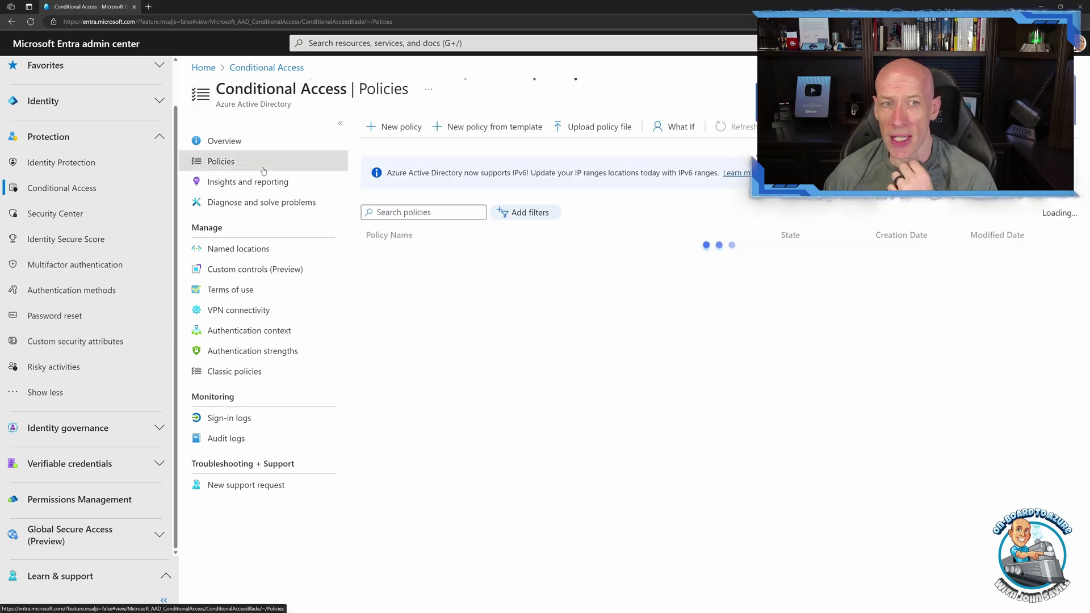
{"action": "left_click", "coordinate": [394, 126]}
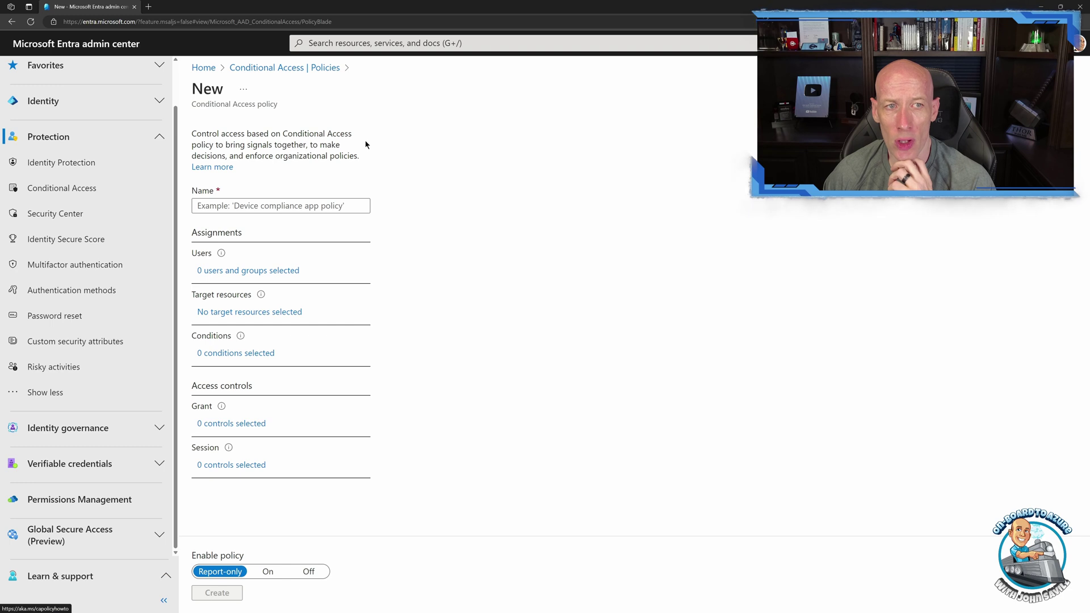
{"action": "left_click", "coordinate": [251, 314]}
{"action": "left_click", "coordinate": [434, 182]}
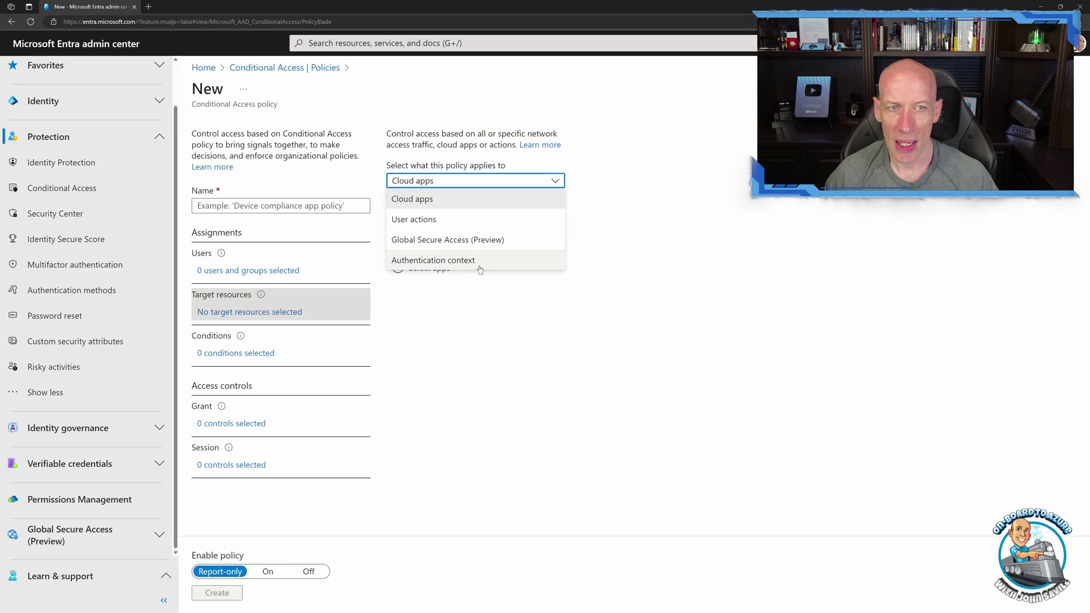
{"action": "left_click", "coordinate": [488, 267]}
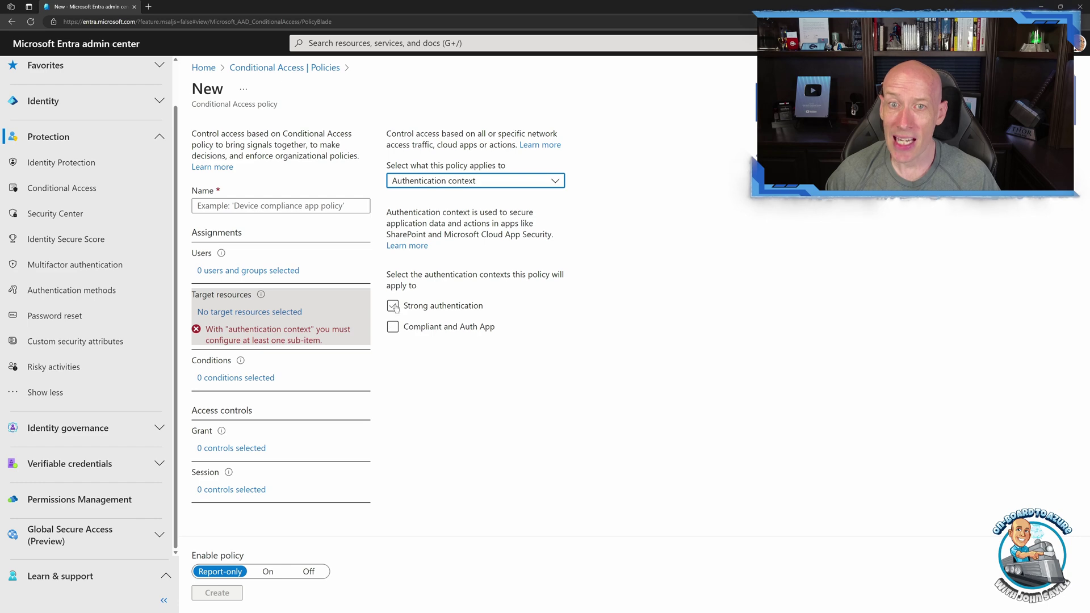
{"action": "left_click", "coordinate": [395, 332]}
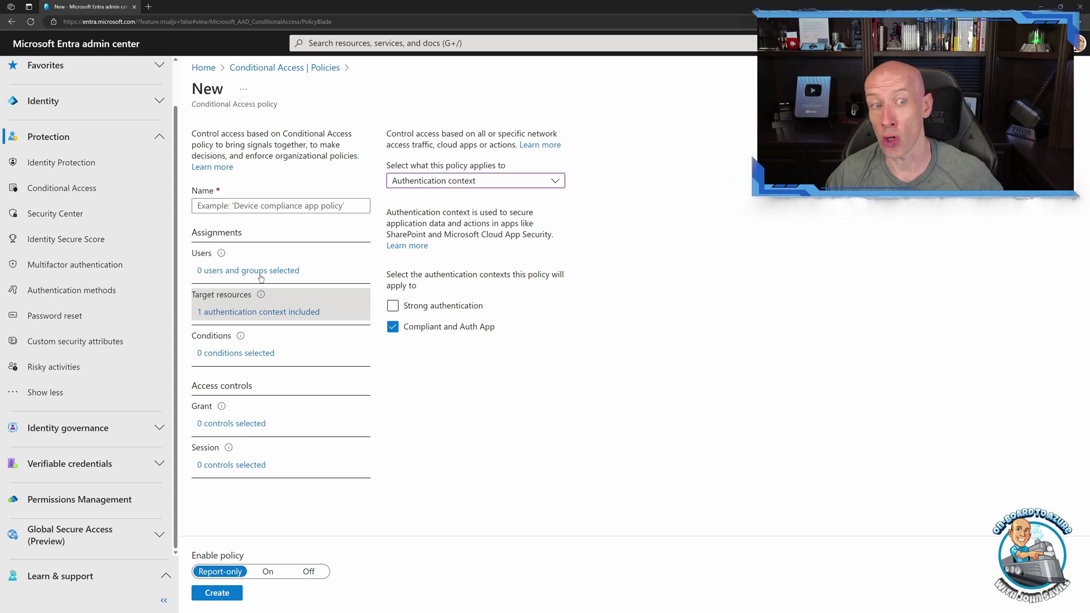
View the grant controls available for the new policy, and return to the policies list, discarding the unsaved policy
{"action": "left_click", "coordinate": [233, 424]}
{"action": "left_click", "coordinate": [994, 322]}
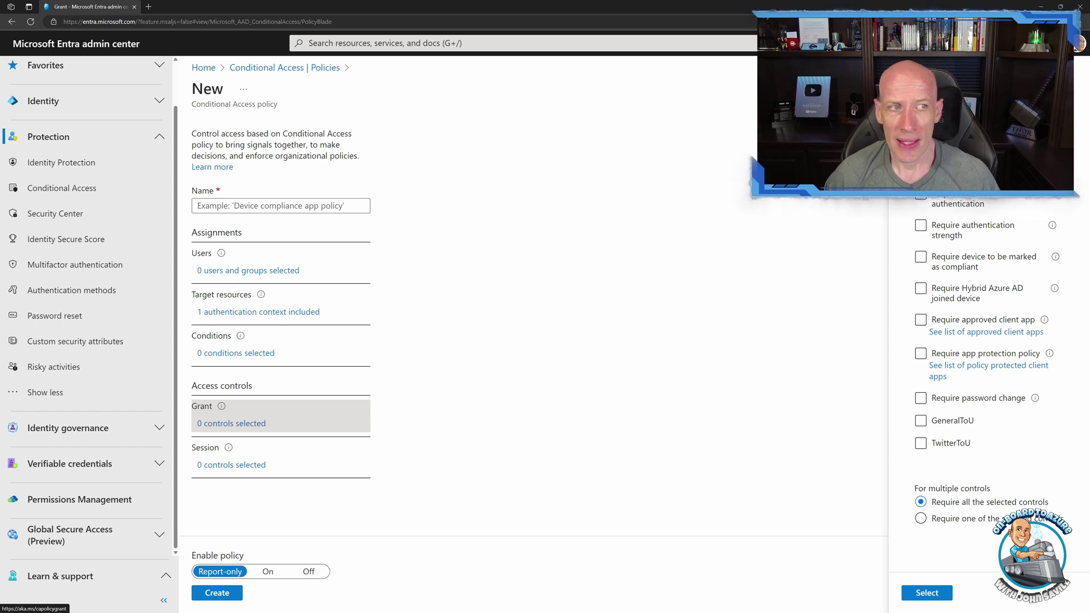
{"action": "key", "text": "Escape"}
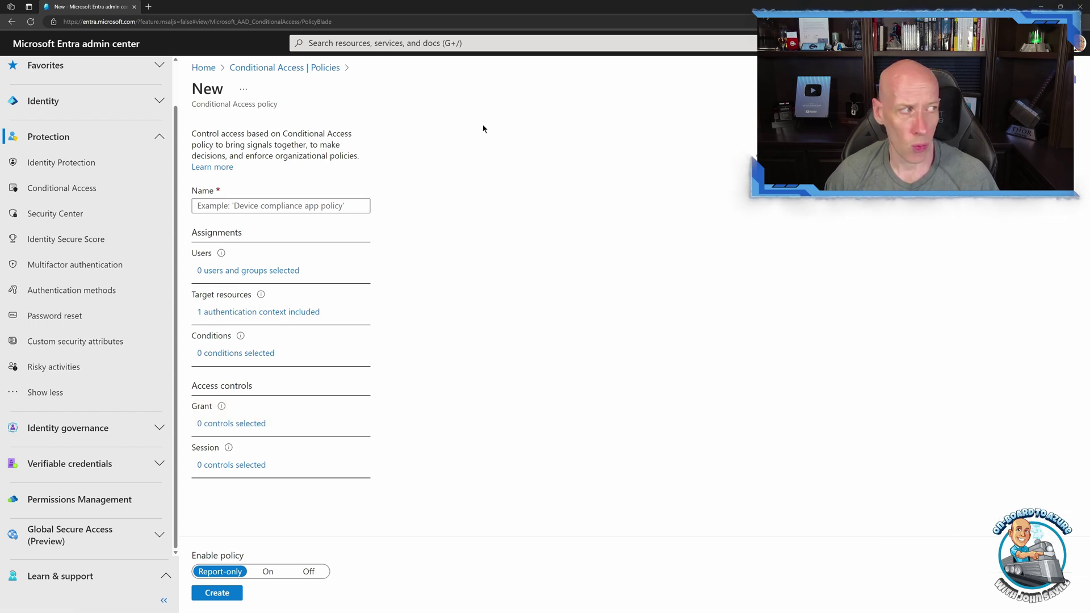
{"action": "left_click", "coordinate": [309, 67]}
{"action": "left_click", "coordinate": [586, 68]}
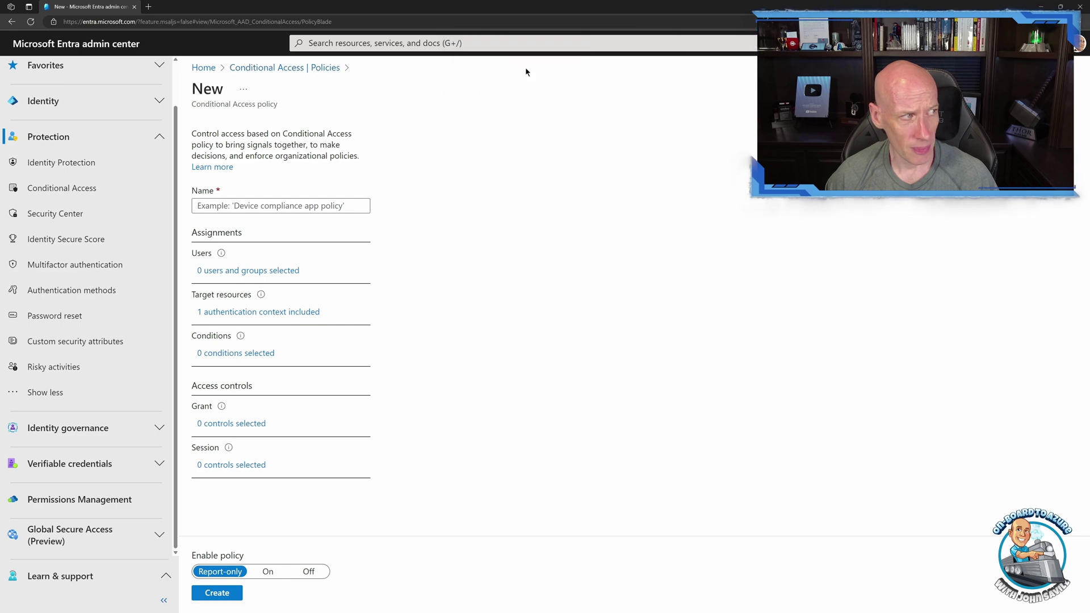
{"action": "left_click", "coordinate": [286, 67]}
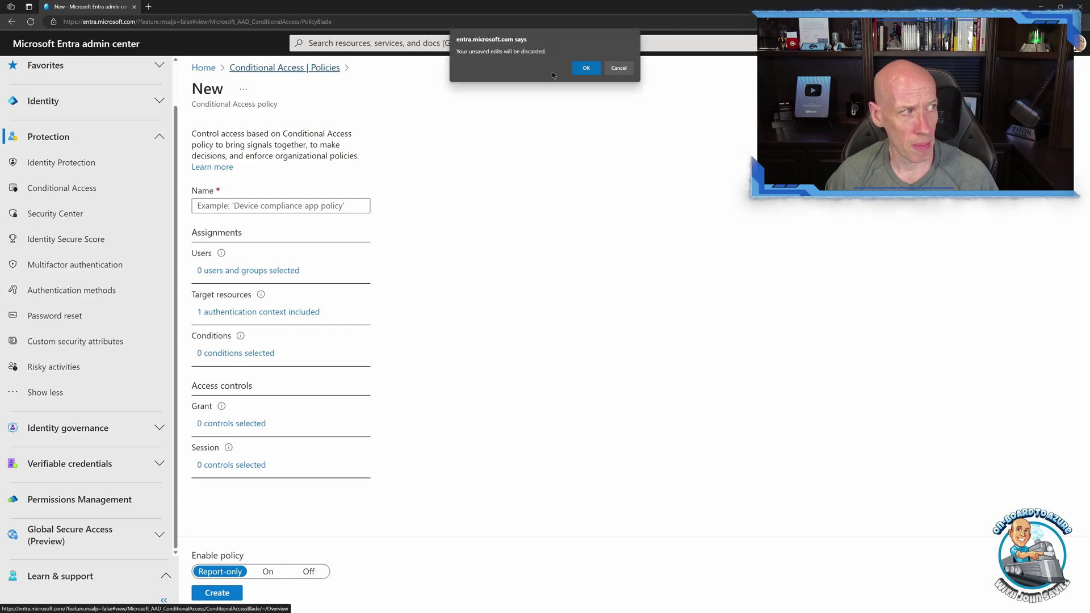
{"action": "left_click", "coordinate": [586, 68]}
Open the Enforce Auth Context - Compliant + App policy and review its target resources and grant controls
{"action": "scroll", "coordinate": [489, 568], "scroll_direction": "down", "scroll_amount": 1}
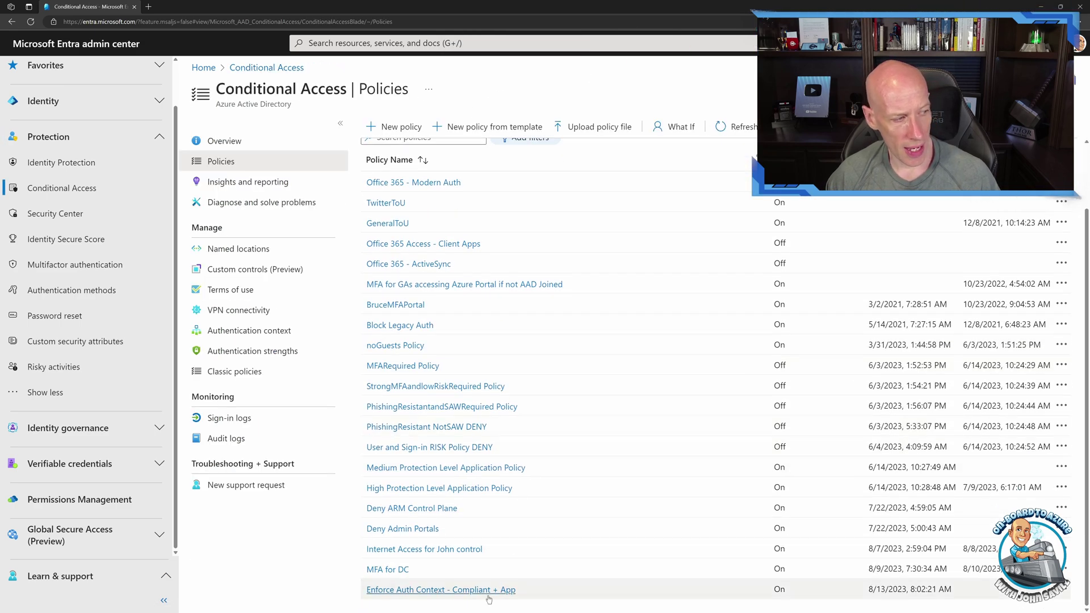
{"action": "left_click", "coordinate": [420, 591]}
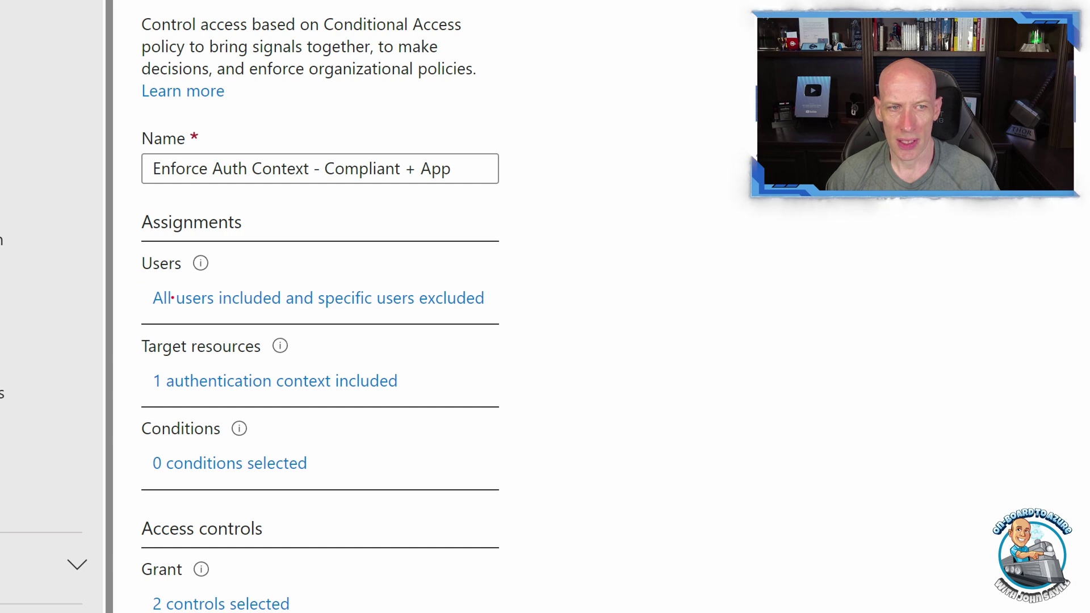
{"action": "left_click", "coordinate": [267, 375]}
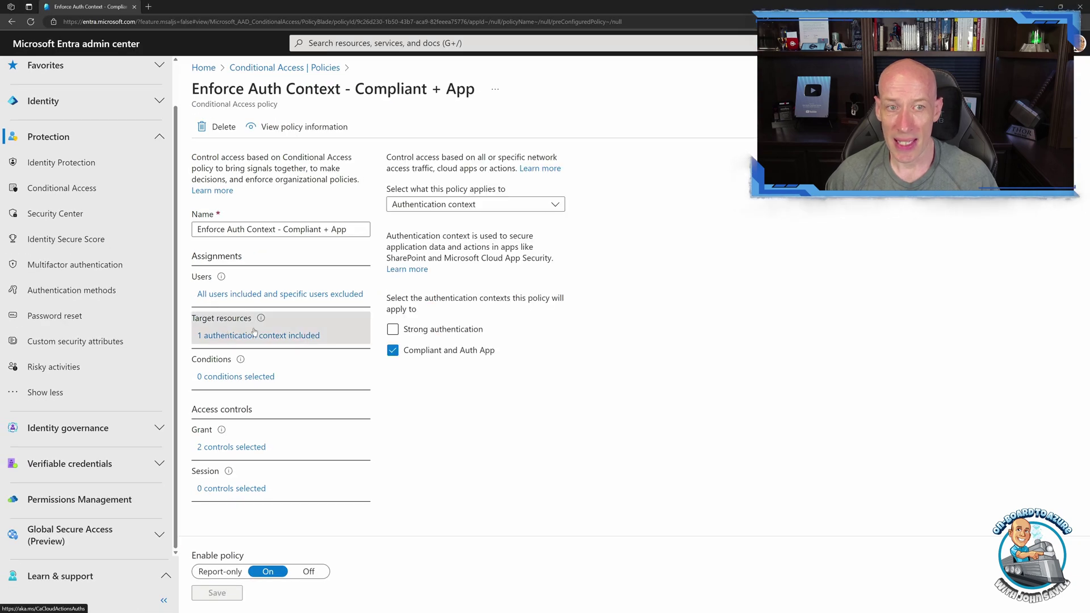
{"action": "left_click", "coordinate": [252, 447]}
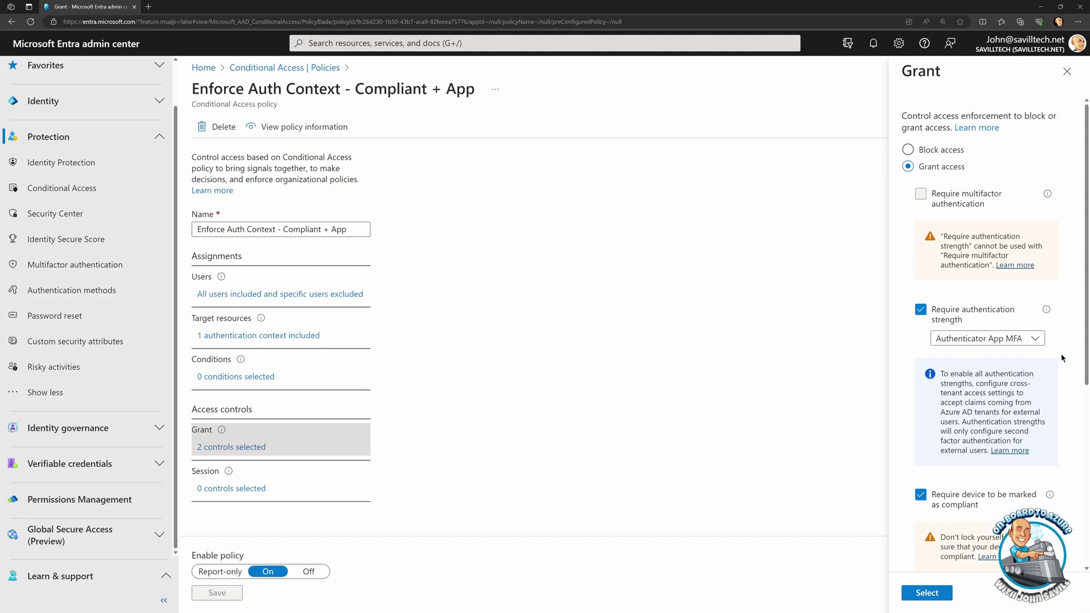
{"action": "scroll", "coordinate": [843, 192], "scroll_direction": "down", "scroll_amount": 5}
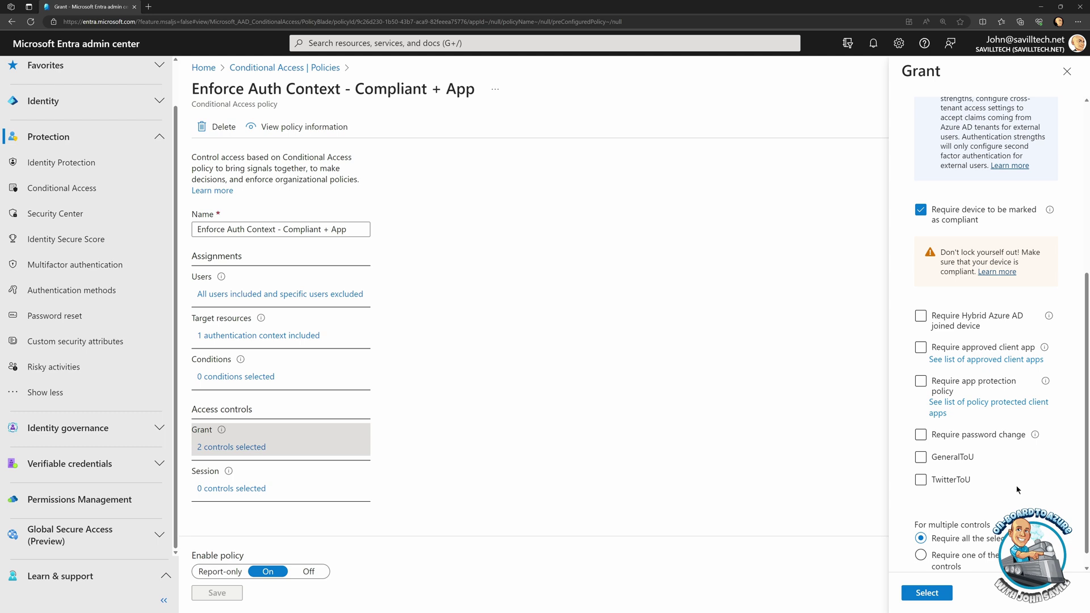
{"action": "left_click", "coordinate": [1069, 72]}
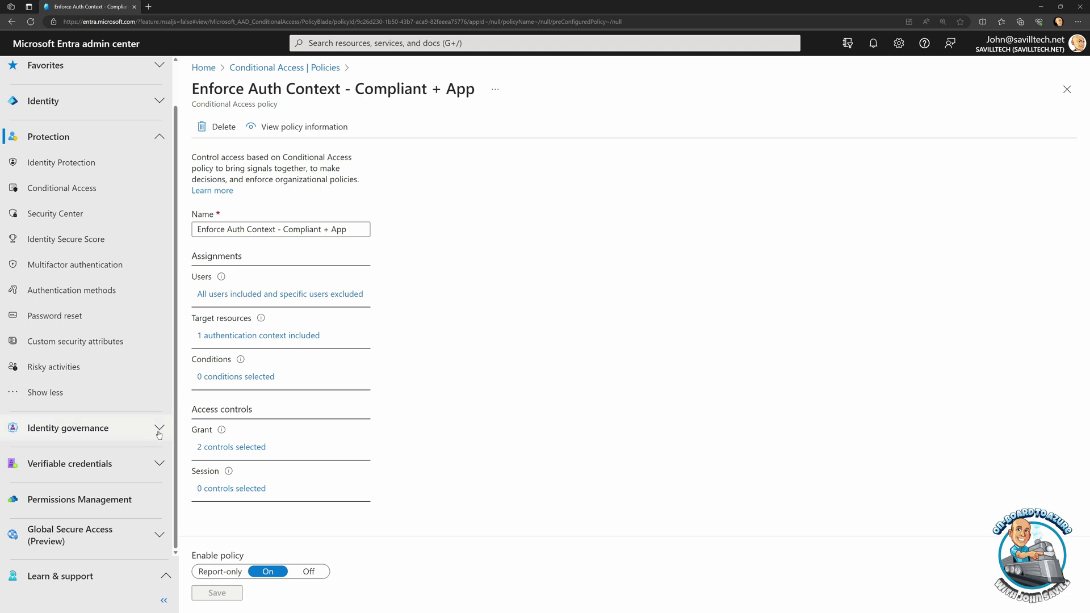
Open the protected actions page for roles and administrators
{"action": "scroll", "coordinate": [130, 375], "scroll_direction": "up", "scroll_amount": 1}
{"action": "left_click", "coordinate": [99, 155]}
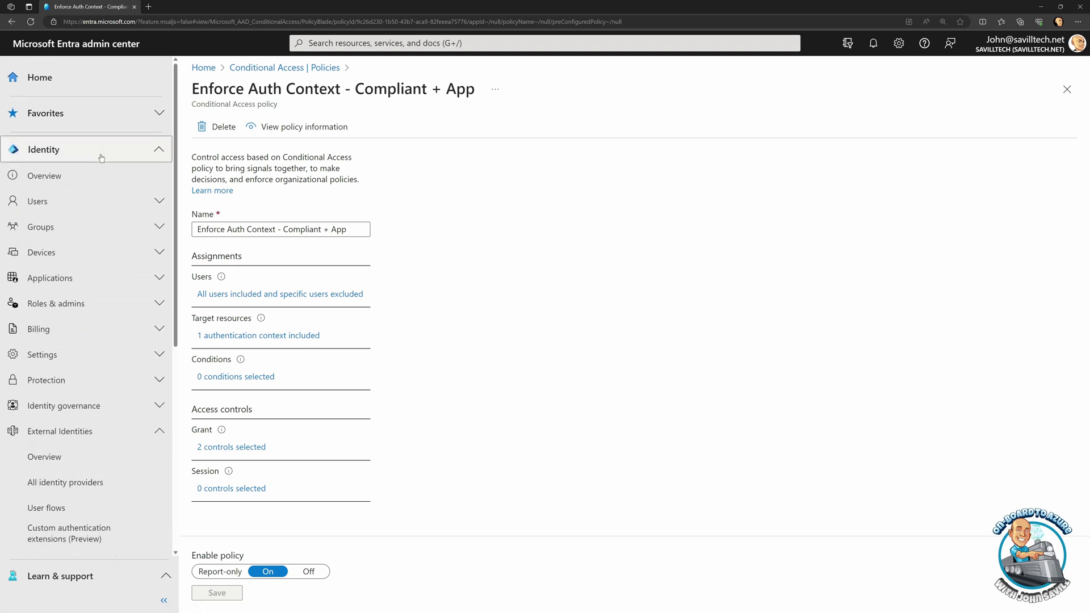
{"action": "left_click", "coordinate": [73, 304]}
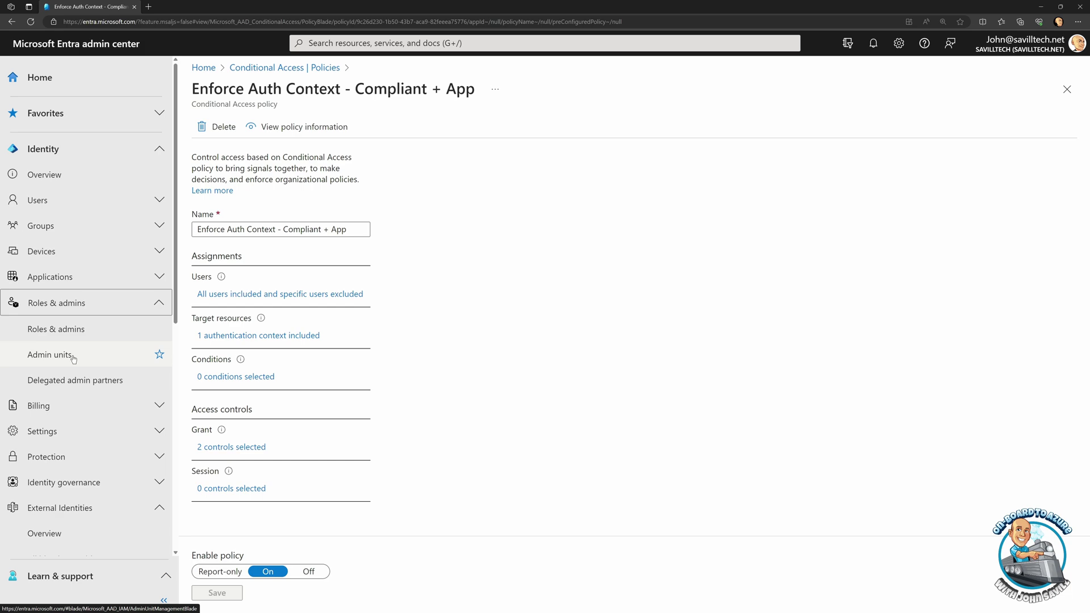
{"action": "left_click", "coordinate": [65, 331]}
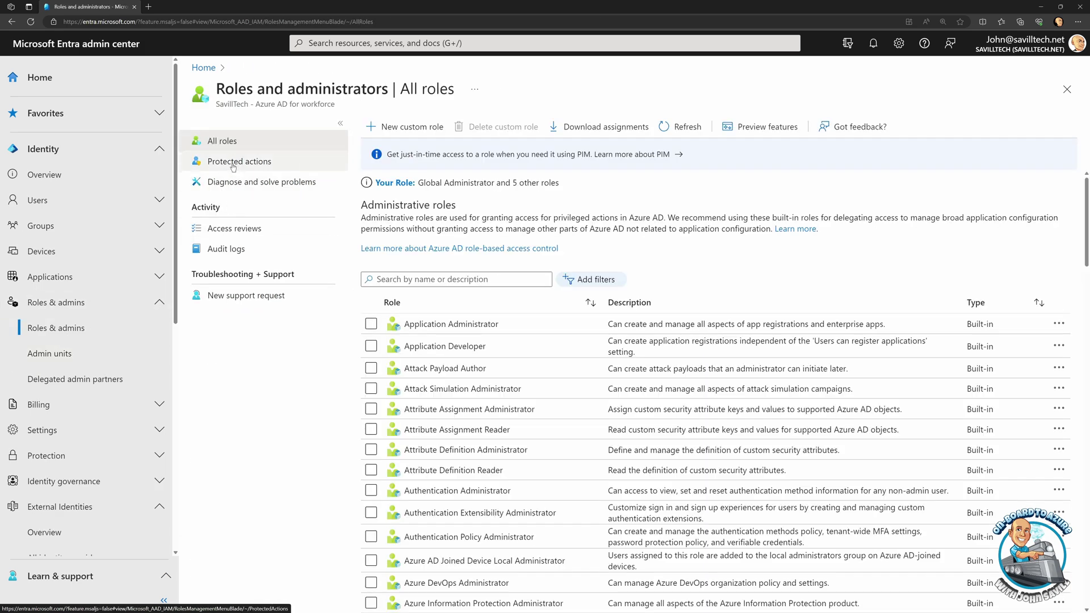
{"action": "left_click", "coordinate": [249, 162]}
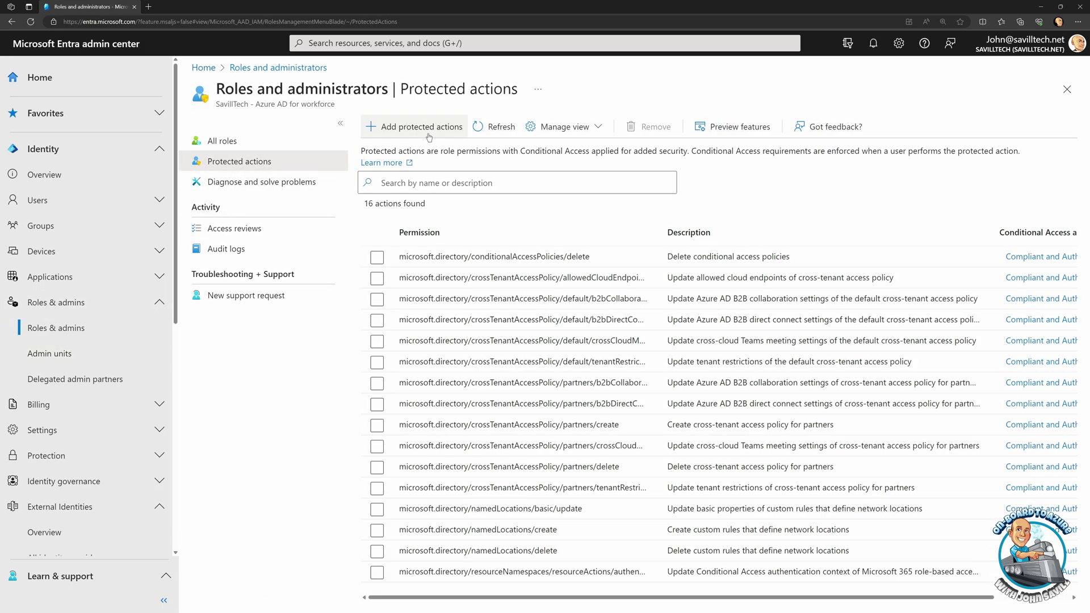
Start adding protected actions with the Compliant and Auth App authentication context, view the selectable permissions, and close the list without adding any
{"action": "left_click", "coordinate": [430, 129]}
{"action": "left_click", "coordinate": [444, 167]}
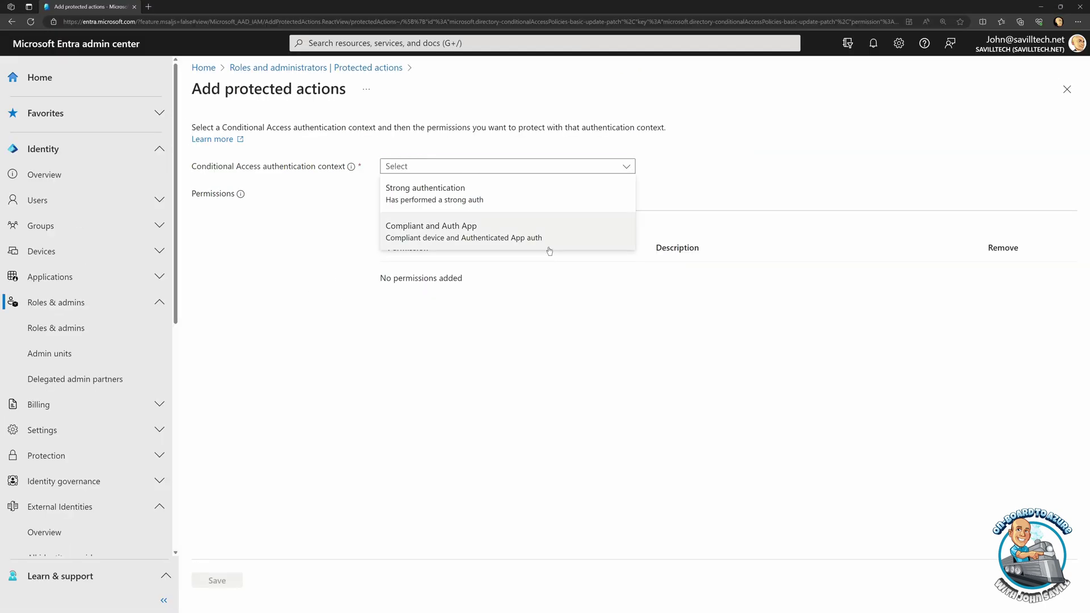
{"action": "left_click", "coordinate": [547, 253]}
{"action": "left_click", "coordinate": [438, 205]}
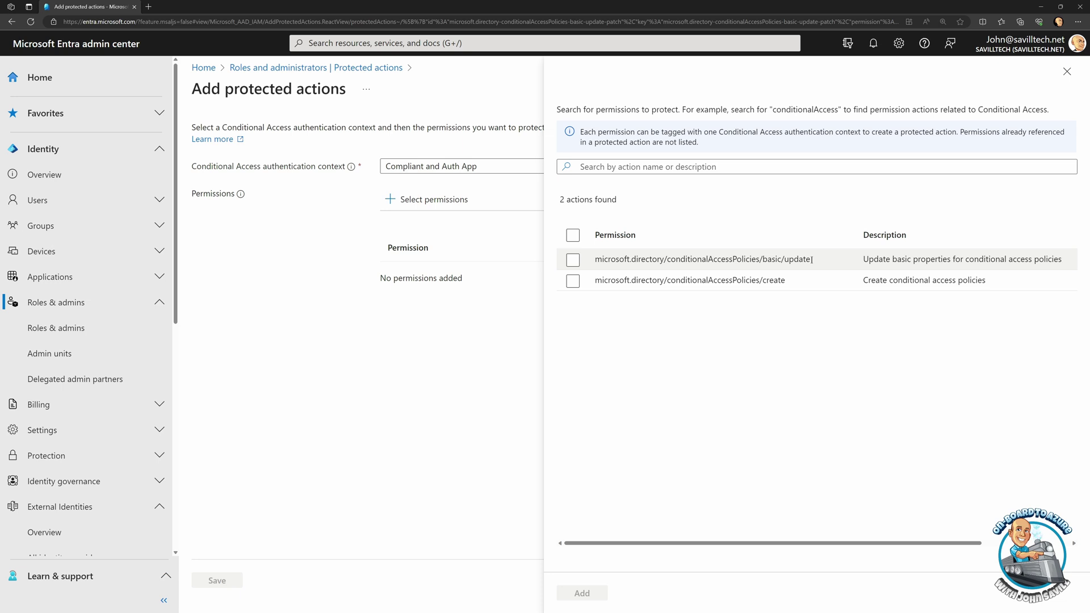
{"action": "left_click", "coordinate": [1067, 74]}
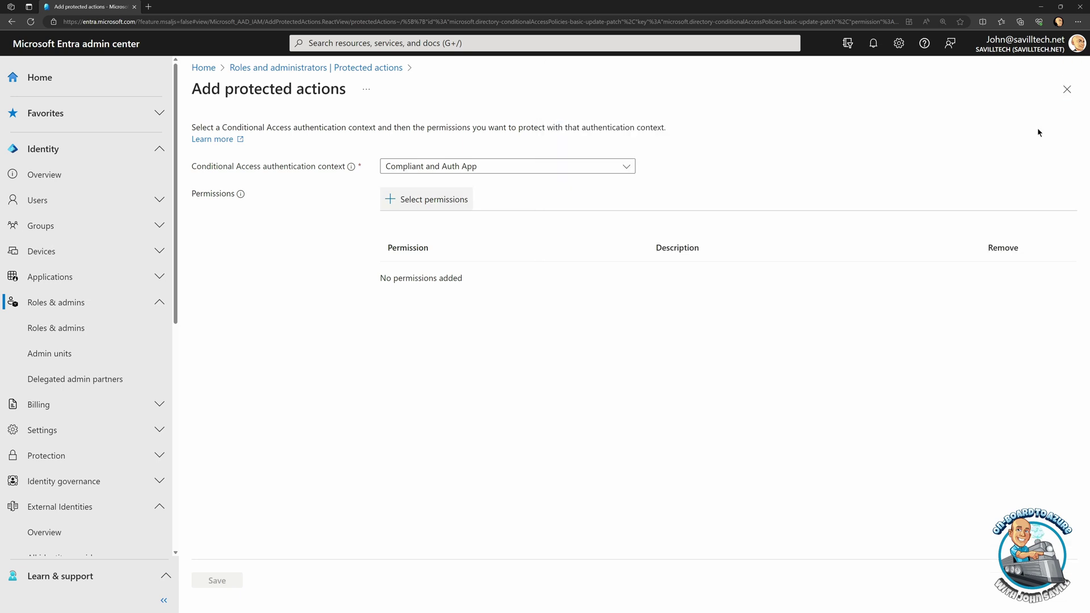
Leave the add page without saving and select the default cross-tenant B2B direct connect permission in the protected actions list
{"action": "left_click", "coordinate": [1067, 89]}
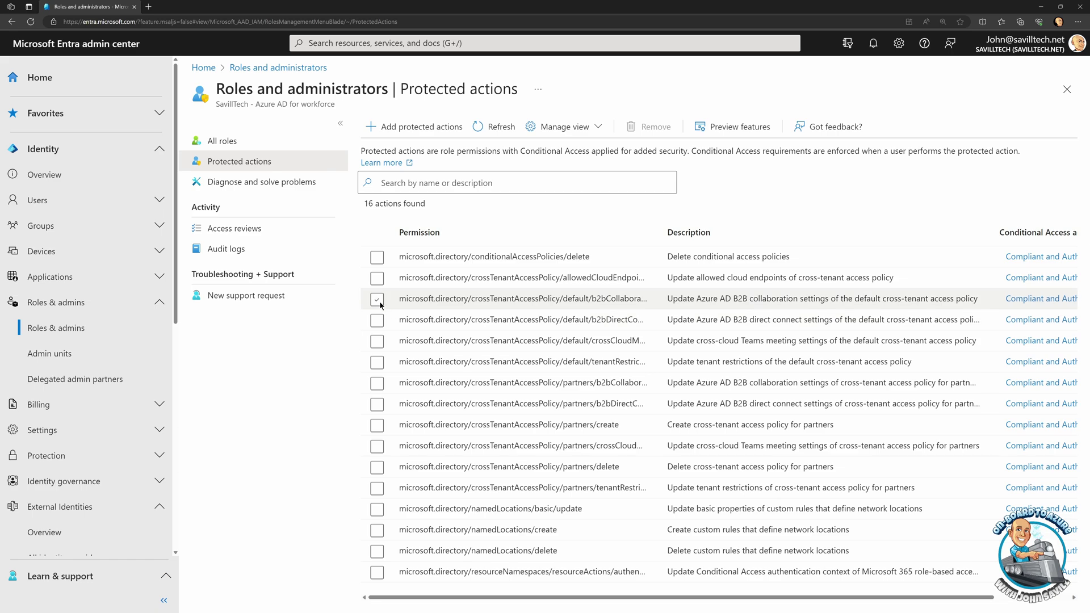
{"action": "left_click", "coordinate": [377, 320]}
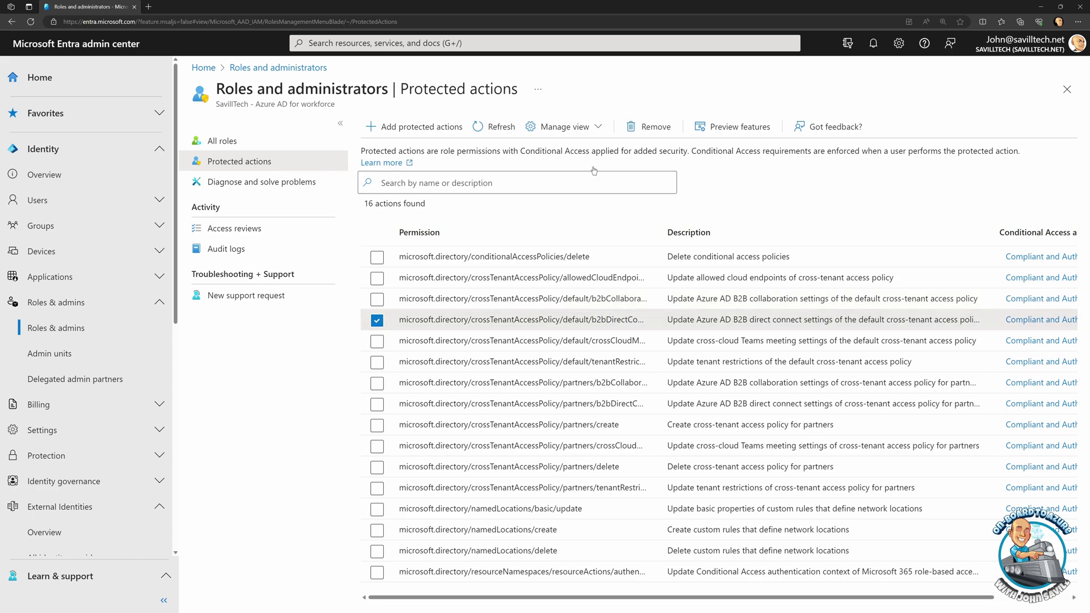
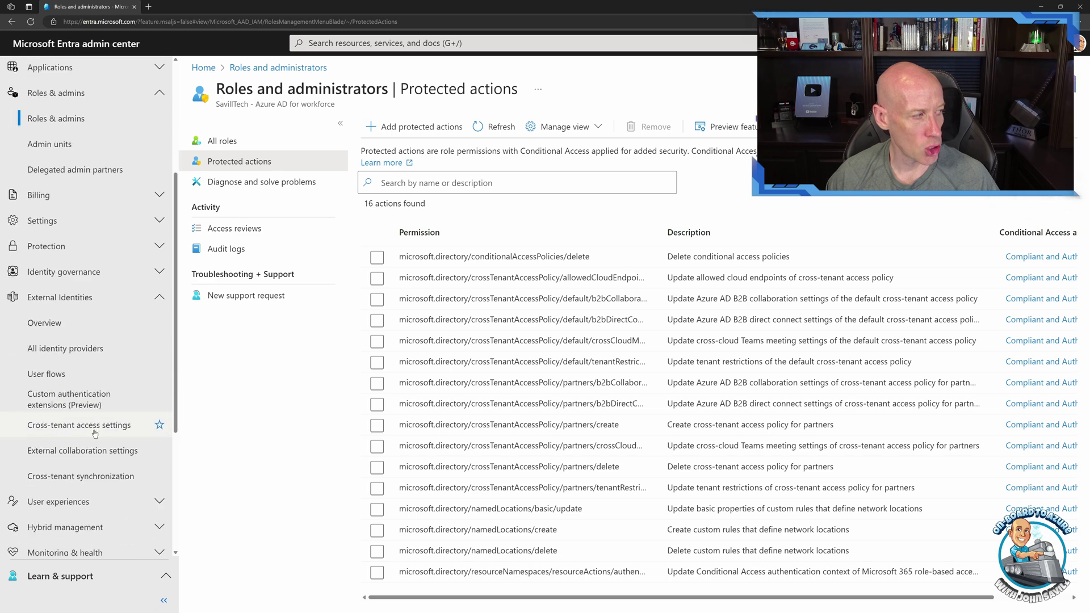
Open the signed-in administrator's member account from the list of all users and view its sign-in logs
{"action": "scroll", "coordinate": [50, 199], "scroll_direction": "up", "scroll_amount": 3}
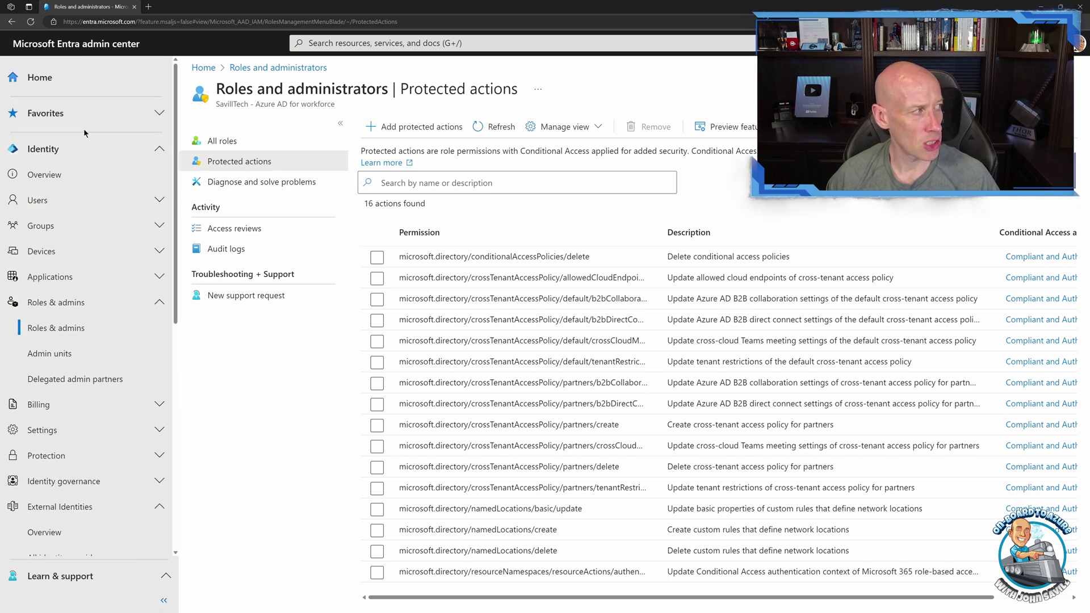
{"action": "left_click", "coordinate": [61, 205]}
{"action": "left_click", "coordinate": [59, 229]}
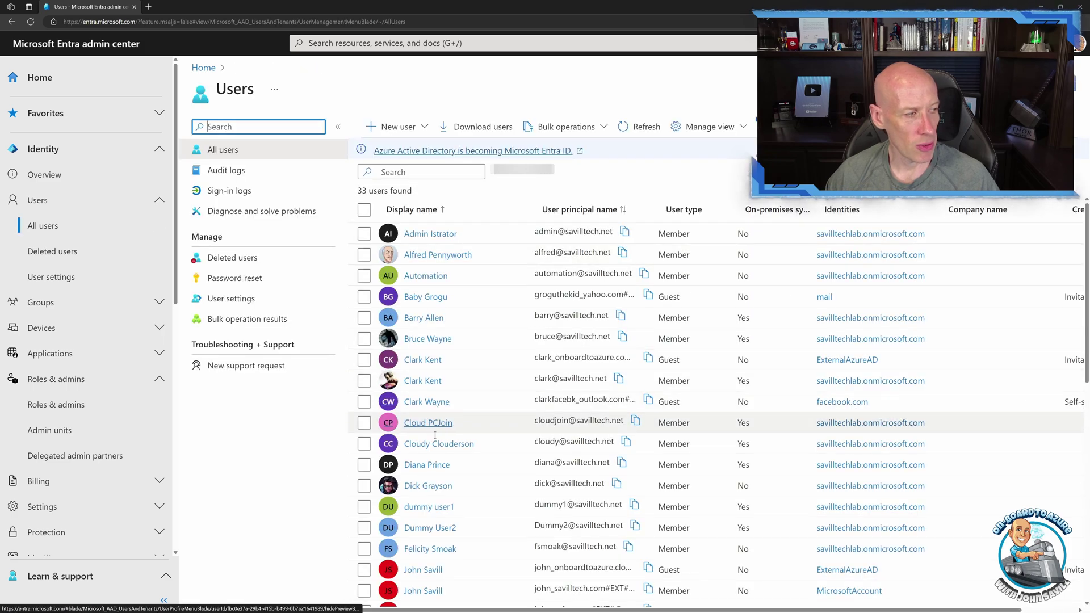
{"action": "scroll", "coordinate": [455, 499], "scroll_direction": "down", "scroll_amount": 2}
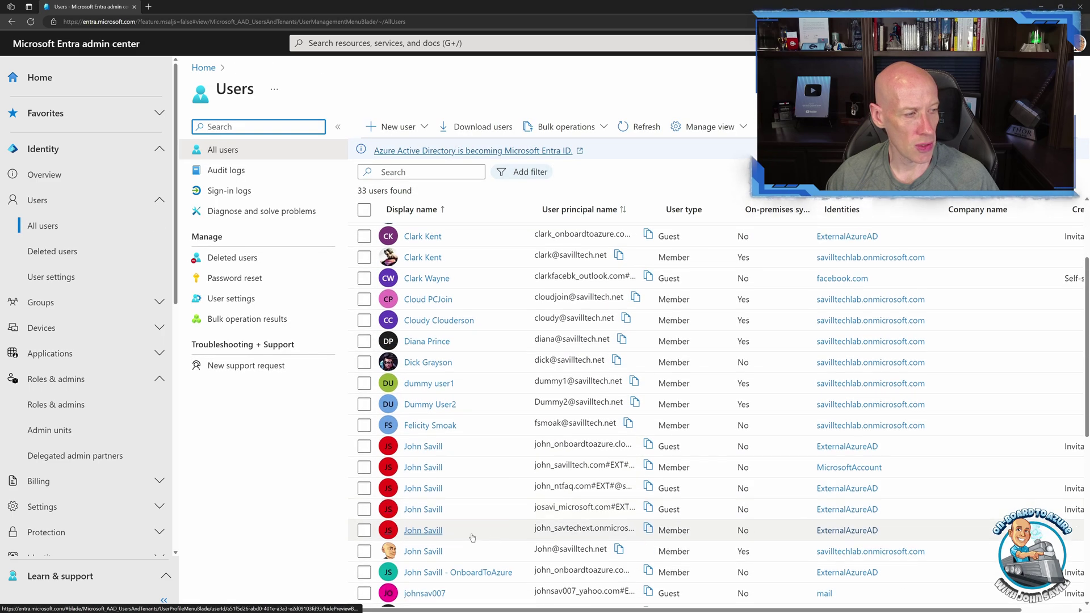
{"action": "left_click", "coordinate": [423, 552]}
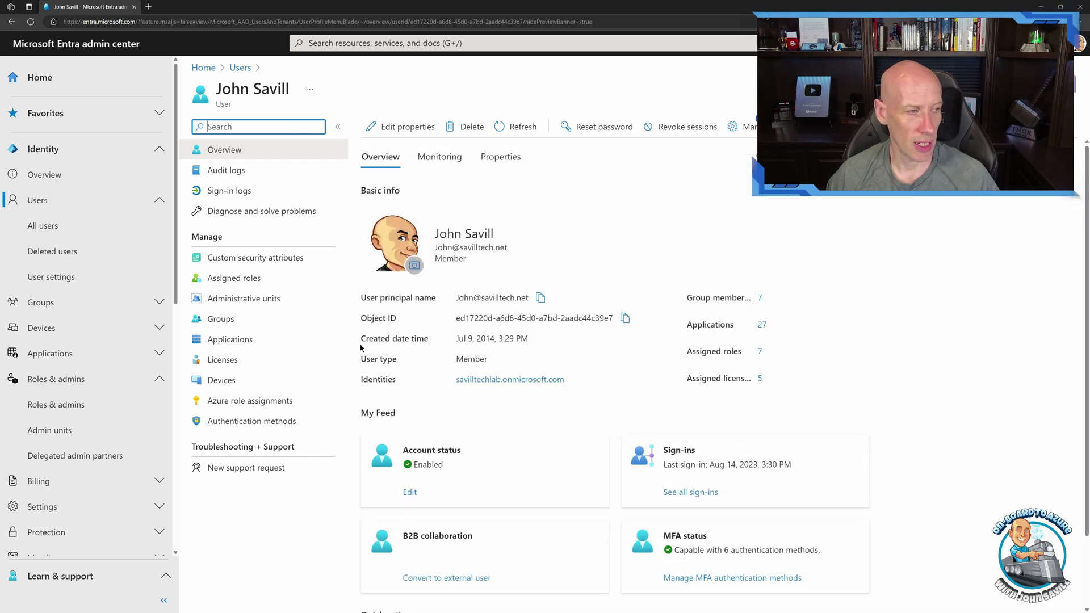
{"action": "left_click", "coordinate": [220, 192]}
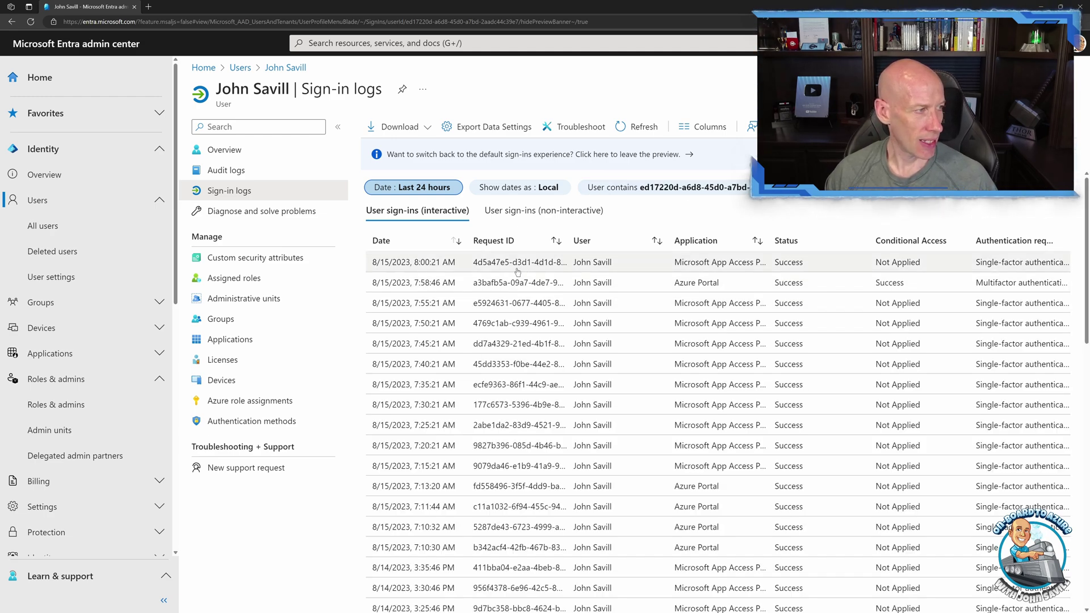
Review the Conditional Access policy results for the 8/15/2023, 8:00:21 AM sign-in, and close its details
{"action": "left_click", "coordinate": [582, 262]}
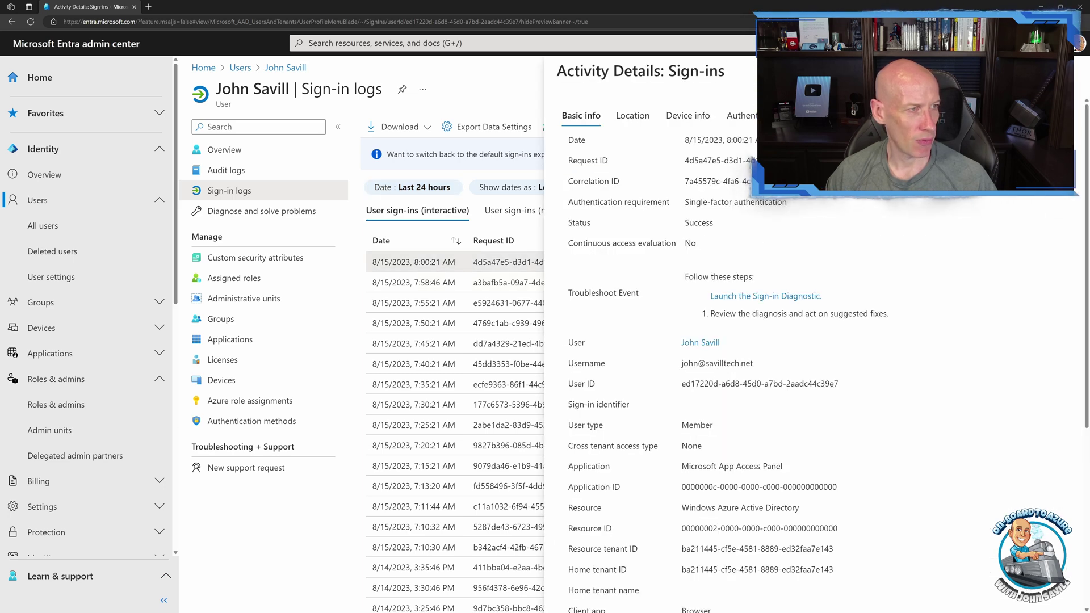
{"action": "left_click", "coordinate": [869, 115]}
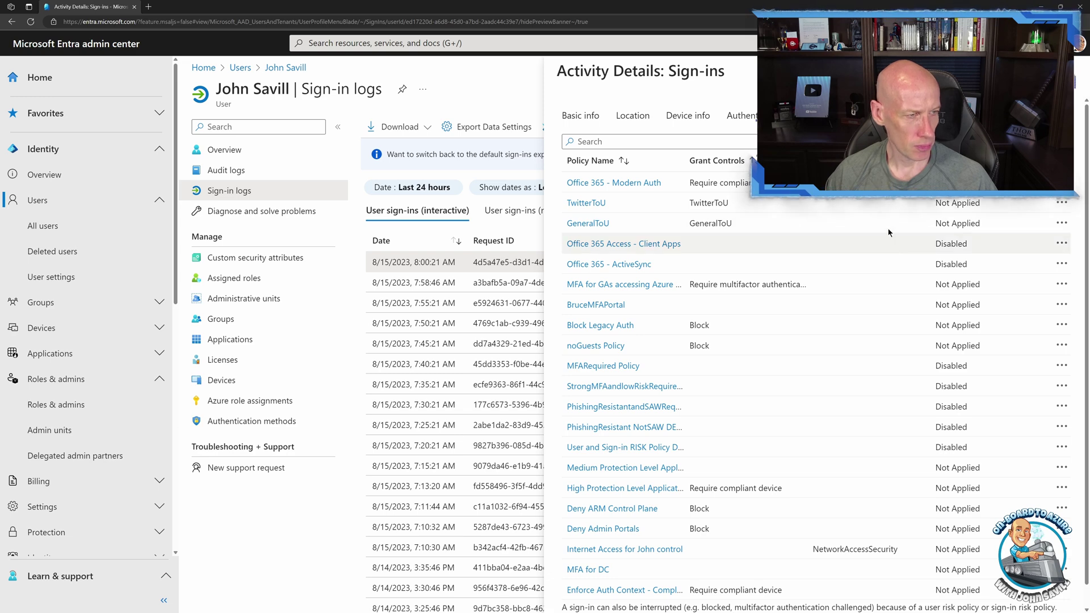
{"action": "scroll", "coordinate": [891, 233], "scroll_direction": "down", "scroll_amount": 1}
{"action": "scroll", "coordinate": [889, 237], "scroll_direction": "up", "scroll_amount": 1}
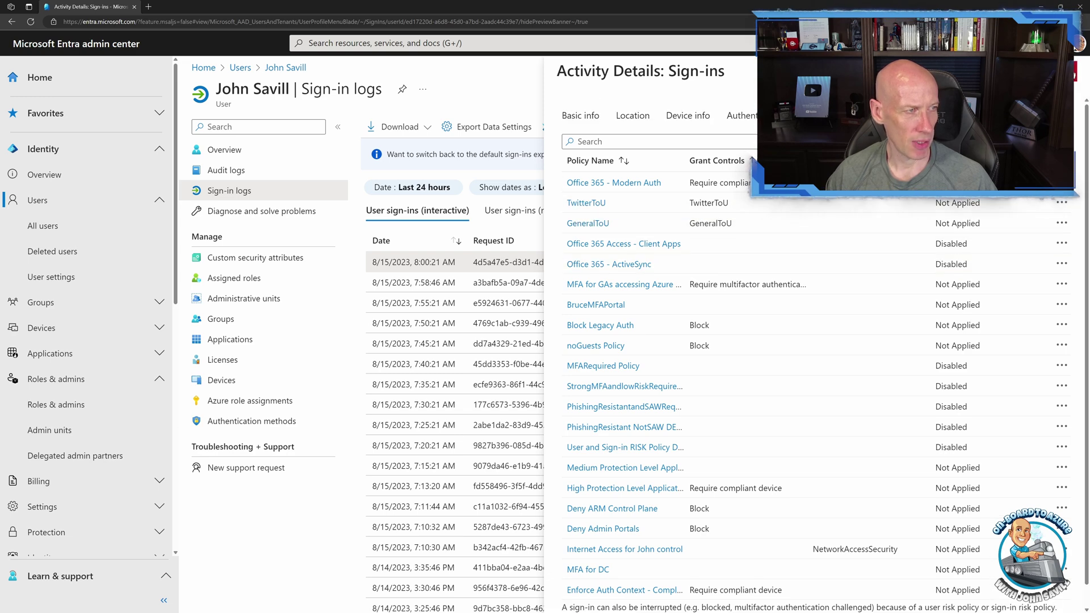
{"action": "key", "text": "Escape"}
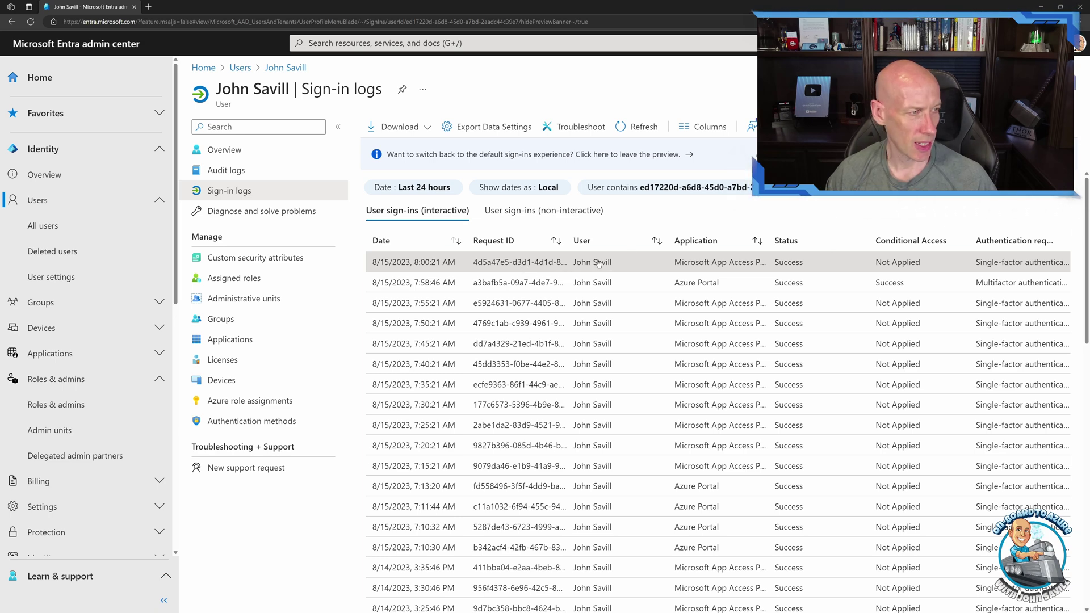
Examine how the Enforce Auth Context - Compliant + App policy applied to the 7:58:46 AM Azure Portal sign-in, including its grant controls, and close the policy details
{"action": "left_click", "coordinate": [462, 284]}
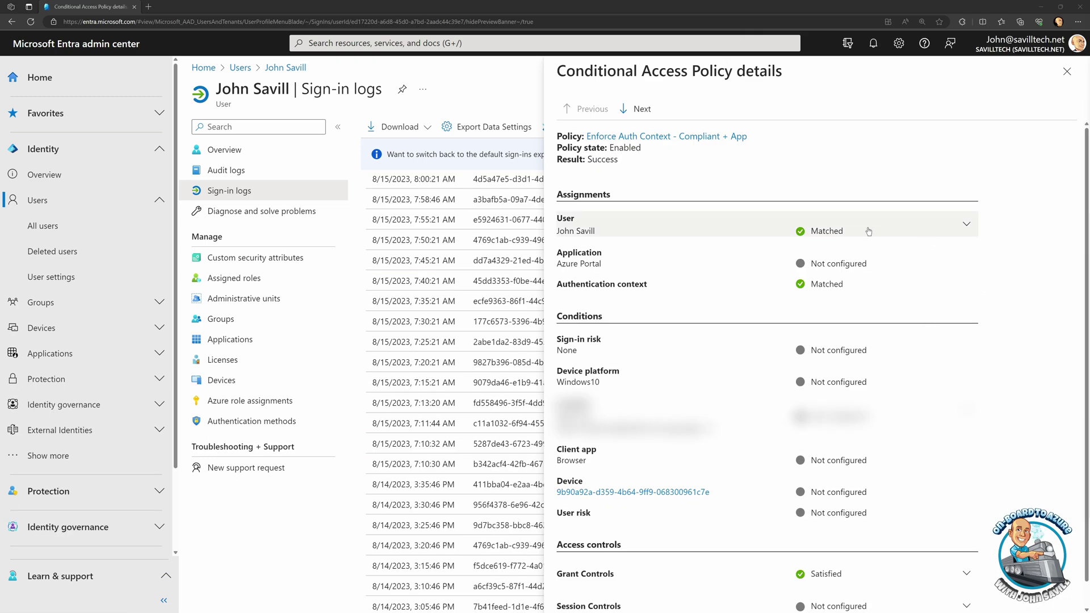
{"action": "scroll", "coordinate": [880, 386], "scroll_direction": "down", "scroll_amount": 1}
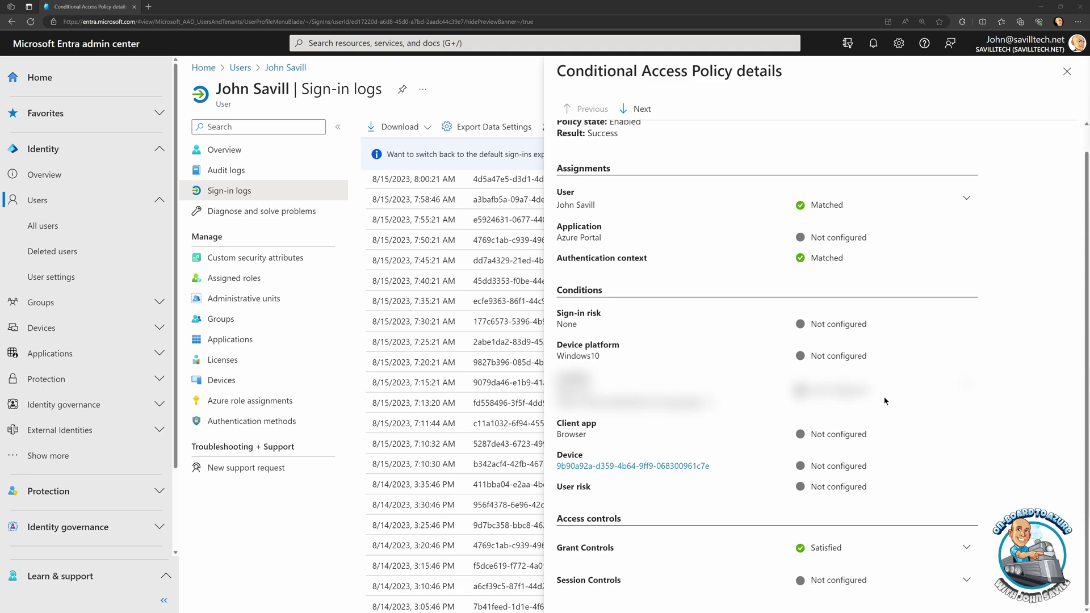
{"action": "left_click", "coordinate": [886, 548]}
{"action": "scroll", "coordinate": [886, 511], "scroll_direction": "down", "scroll_amount": 2}
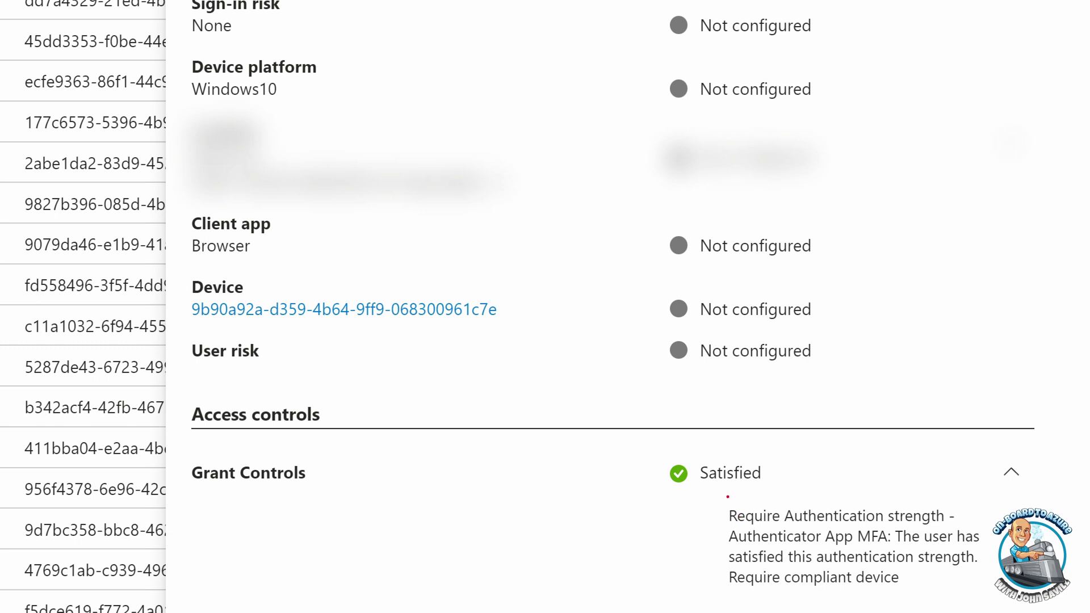
{"action": "left_click_drag", "start_coordinate": [707, 499], "coordinate": [976, 524]}
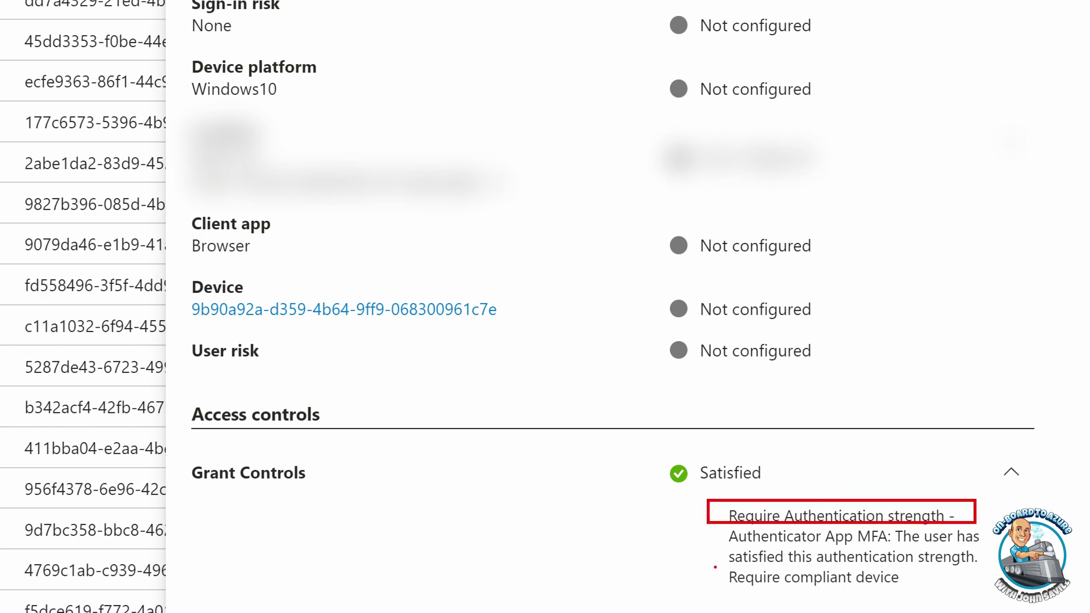
{"action": "left_click_drag", "start_coordinate": [715, 566], "coordinate": [928, 594]}
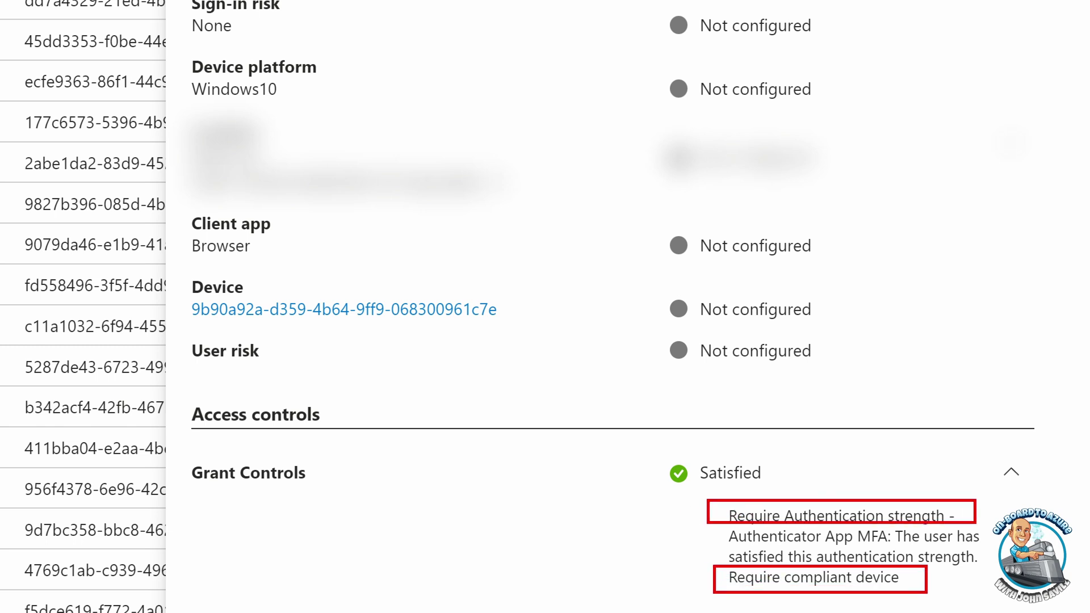
{"action": "key", "text": "Escape"}
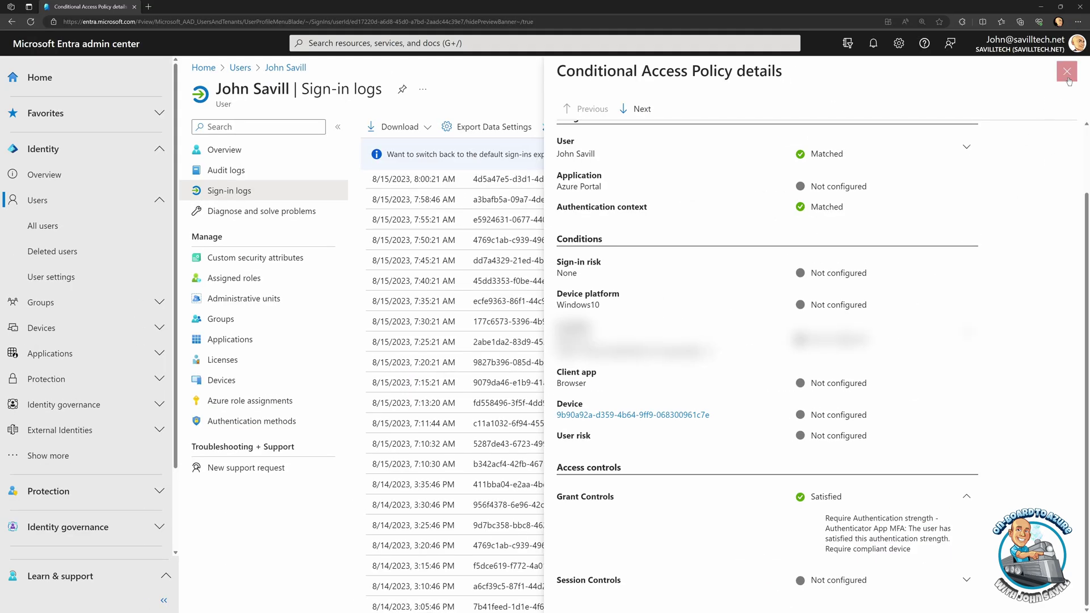
{"action": "left_click", "coordinate": [1067, 72]}
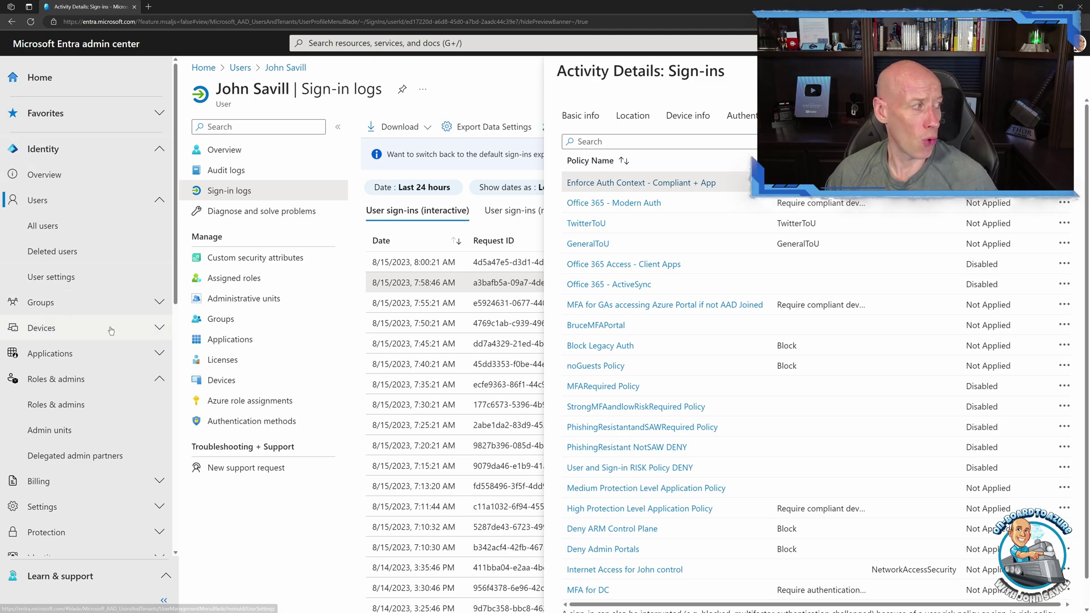
Return to the protected actions page for roles and administrators
{"action": "left_click", "coordinate": [86, 411]}
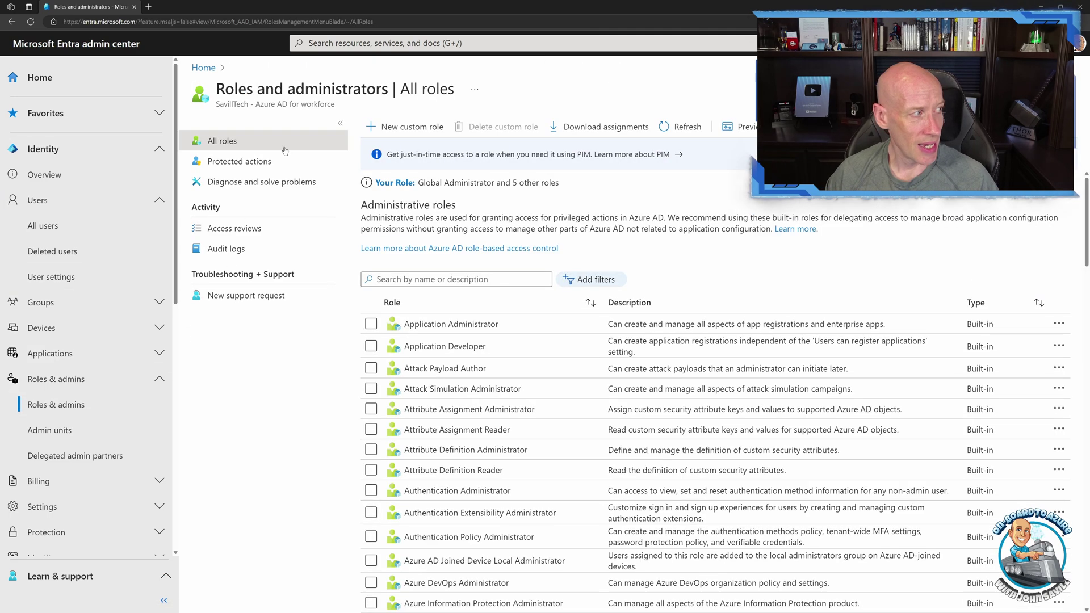
{"action": "left_click", "coordinate": [273, 162]}
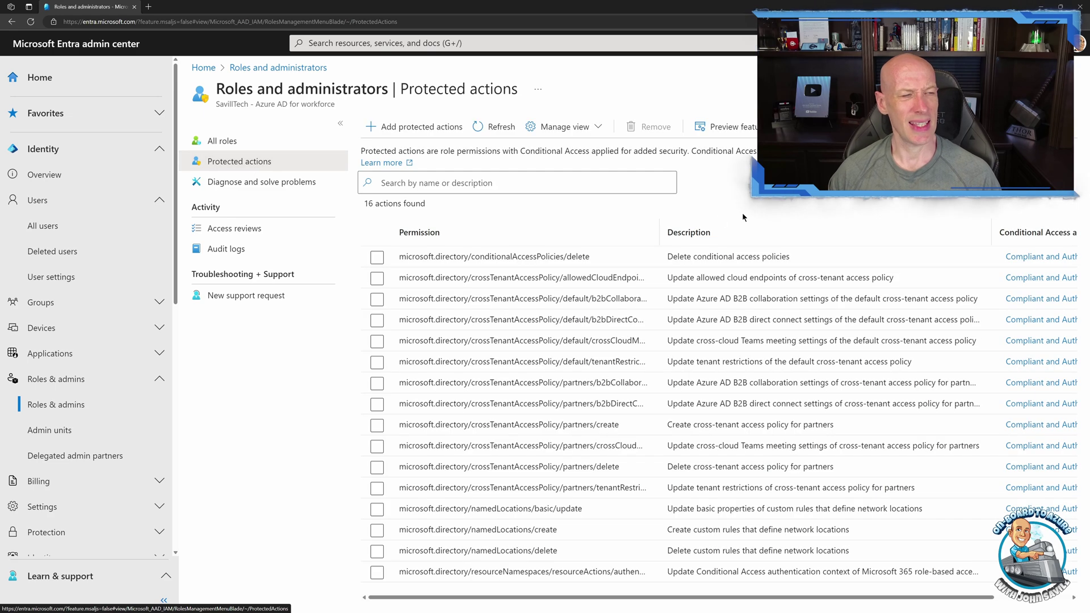